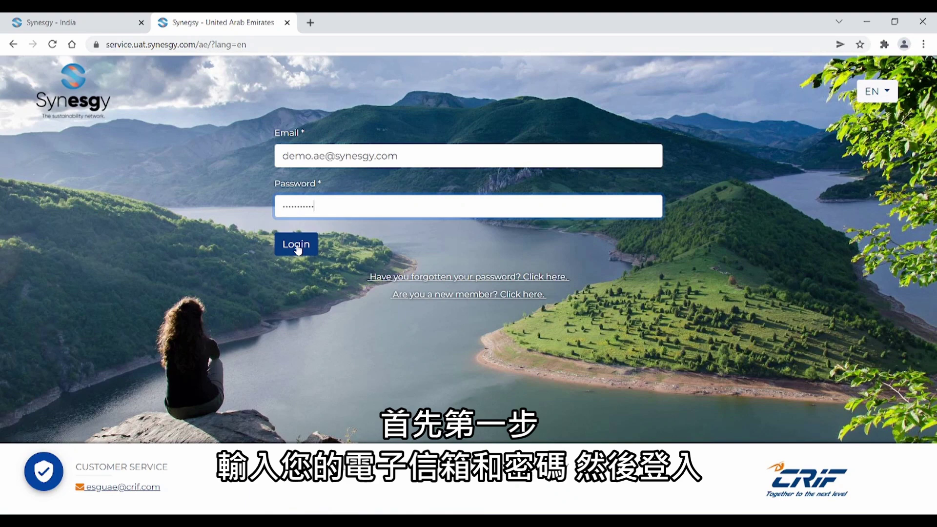
- Log in to the United Arab Emirates demo account and open its portfolio management dashboard
click(296, 247)
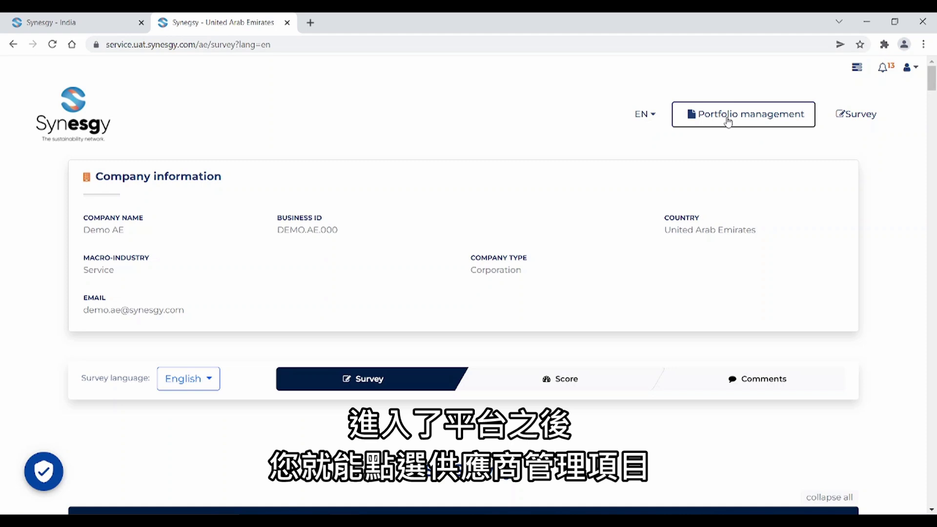
click(728, 122)
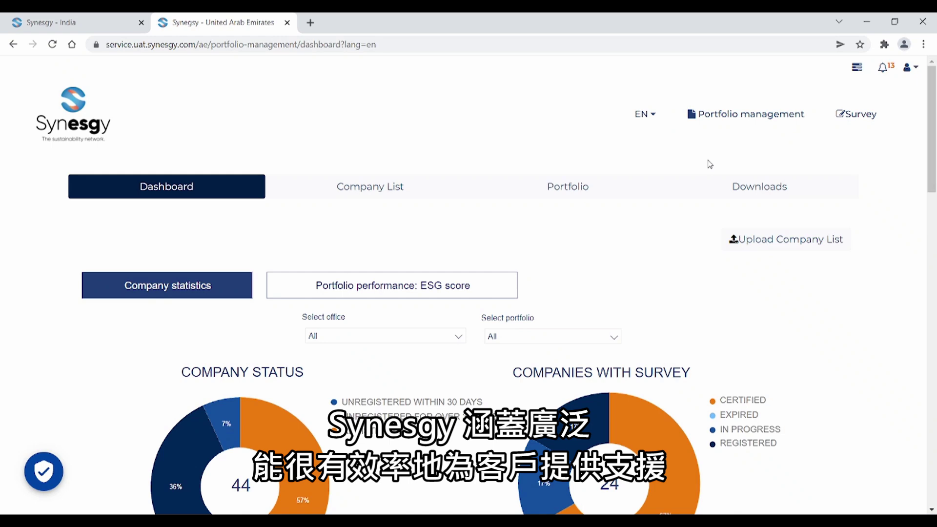
- Download the company list upload template and open the spreadsheet
click(773, 253)
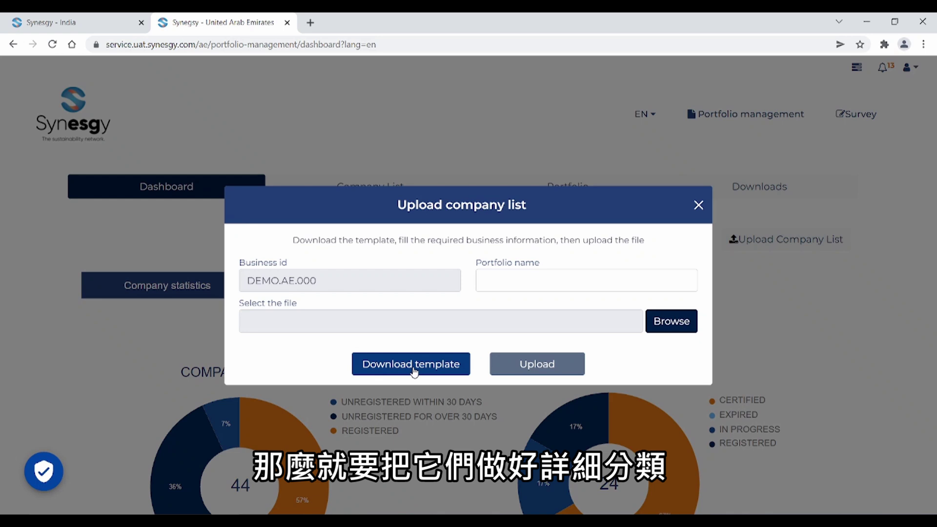
click(414, 371)
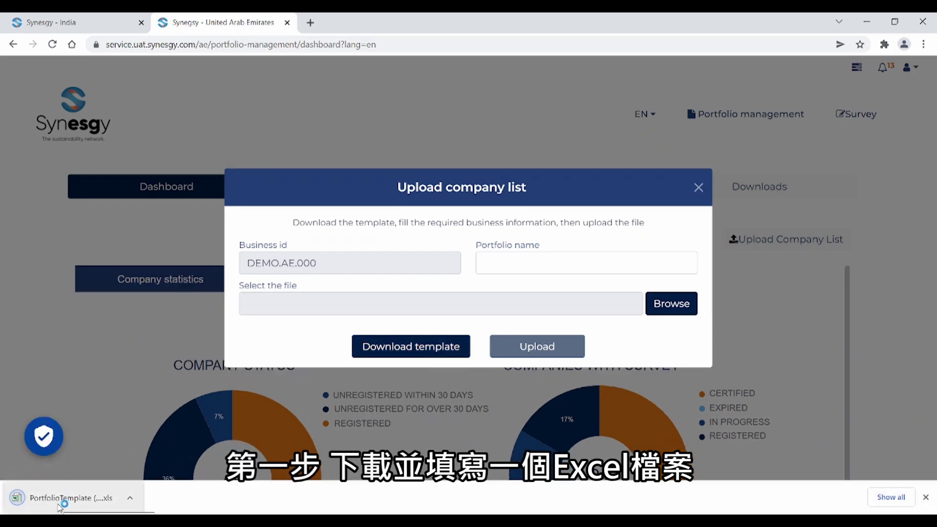
click(74, 499)
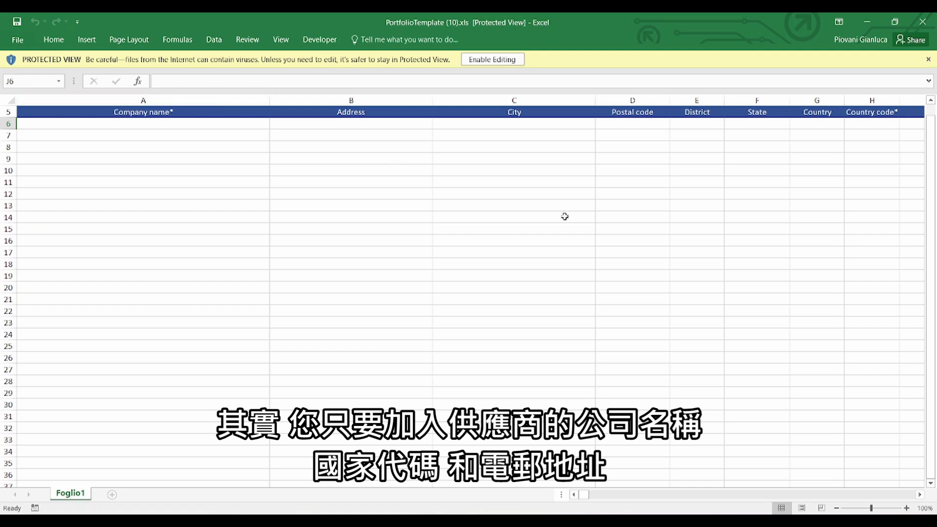
- Review the template's columns through to the required country code and email address, and close the spreadsheet
scroll(564, 216, right, 3)
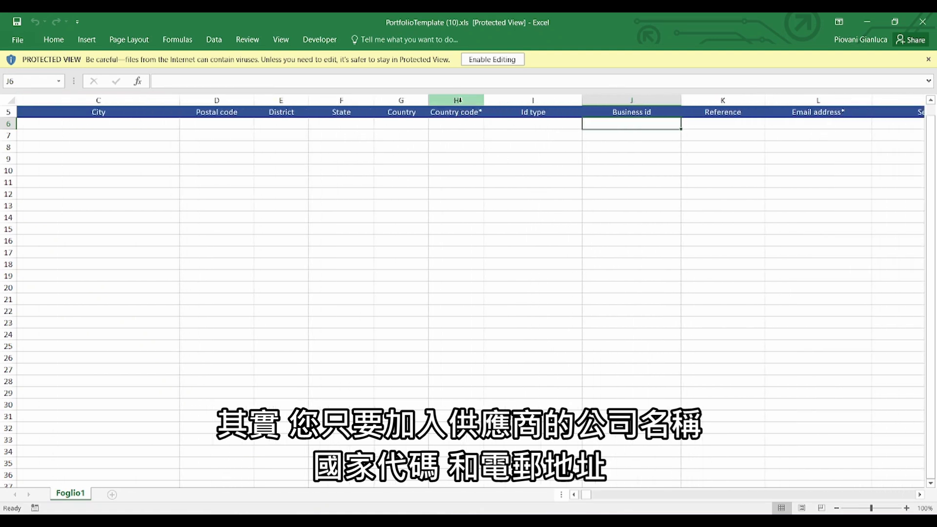
scroll(564, 199, right, 1)
click(653, 100)
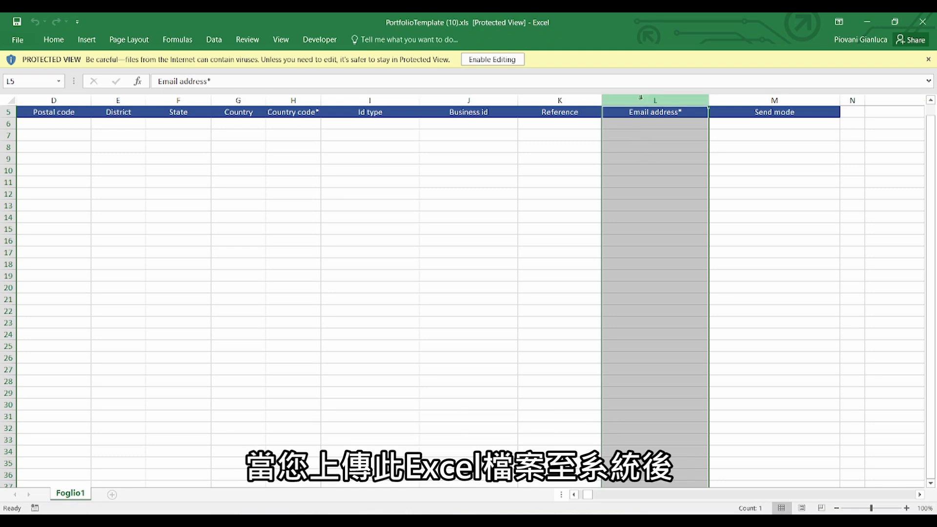
click(923, 22)
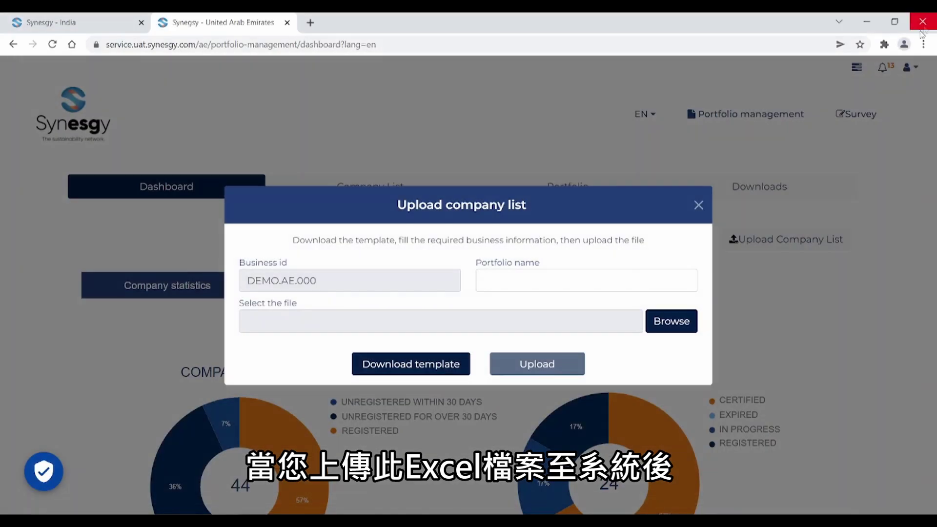
- Dismiss the company list upload dialog and log out of the demo account
click(698, 205)
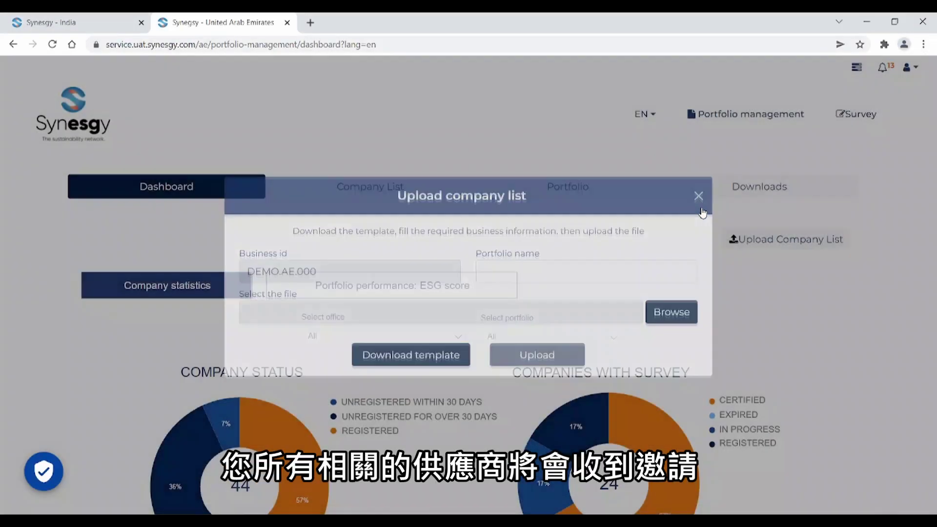
click(916, 70)
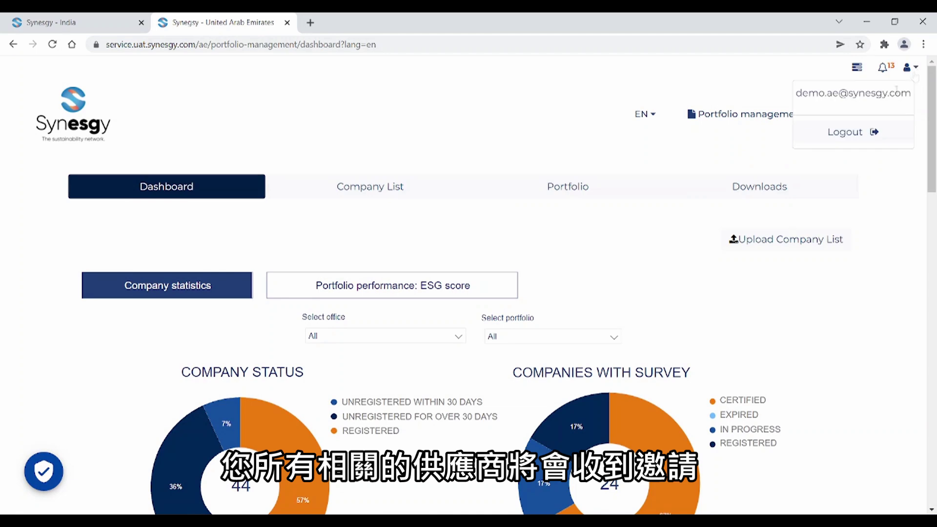
click(851, 133)
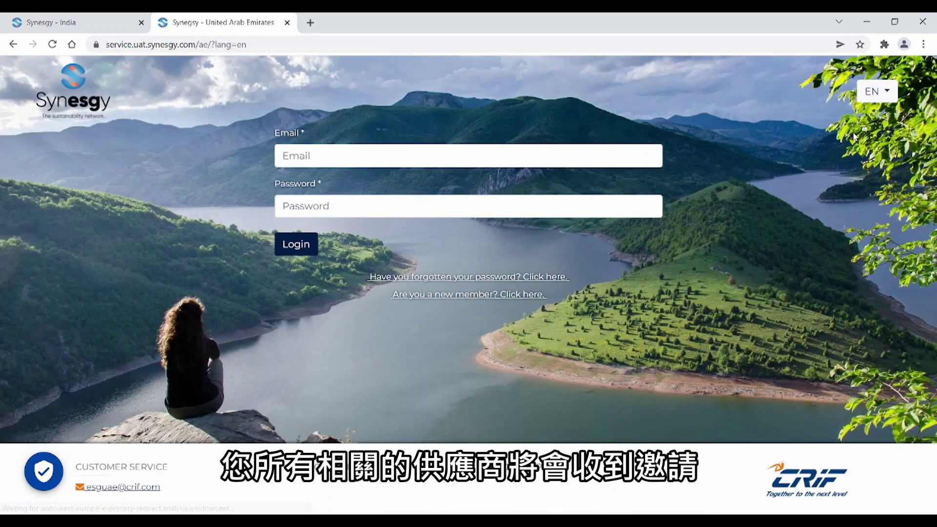
- Open the new member registration form and review its fields down to the terms and conditions consent
click(468, 296)
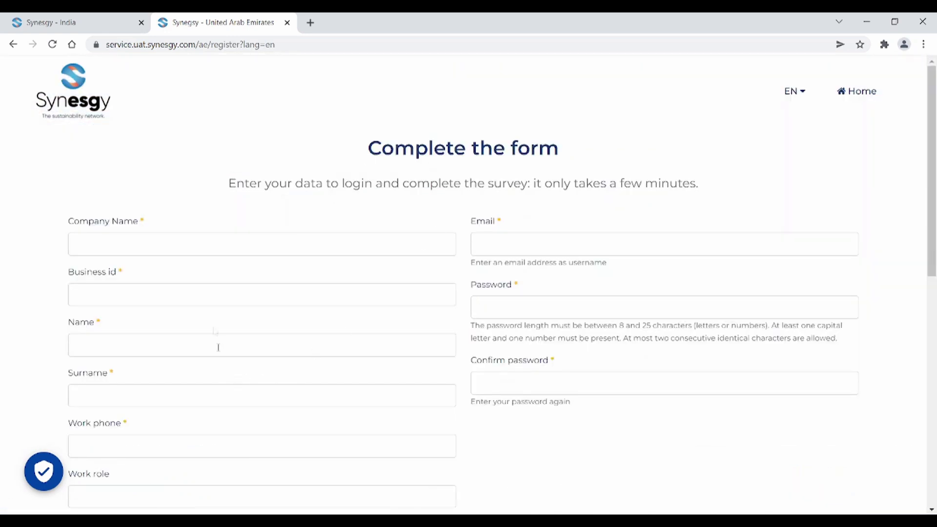
scroll(271, 303, down, 2)
scroll(272, 304, down, 4)
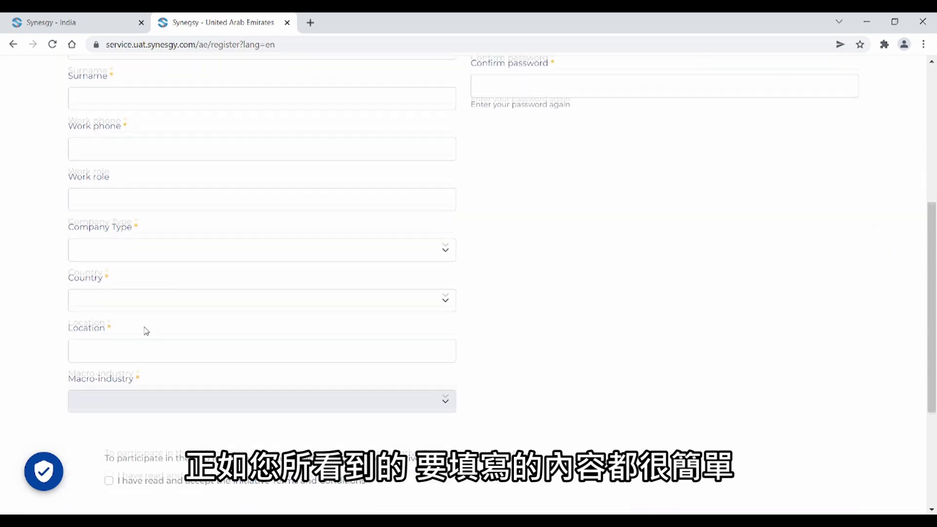
scroll(146, 330, down, 1)
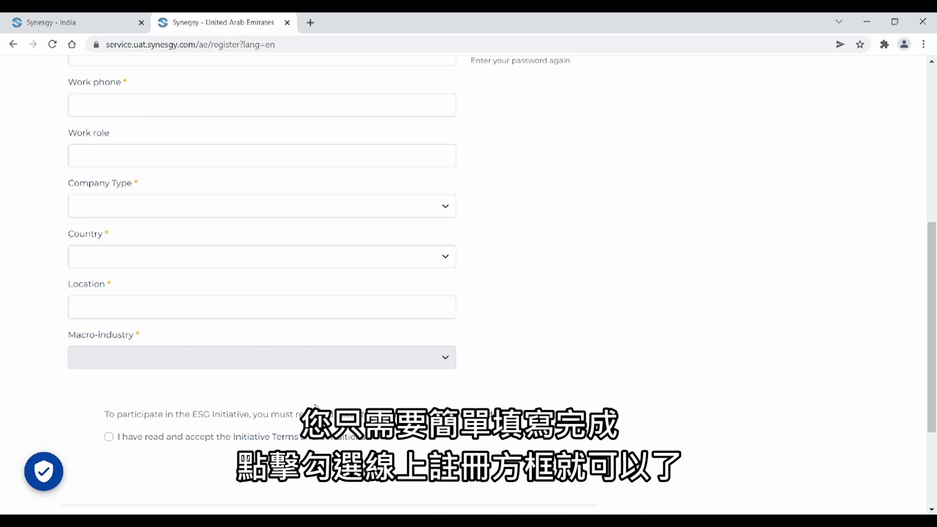
scroll(572, 307, down, 2)
scroll(574, 306, up, 9)
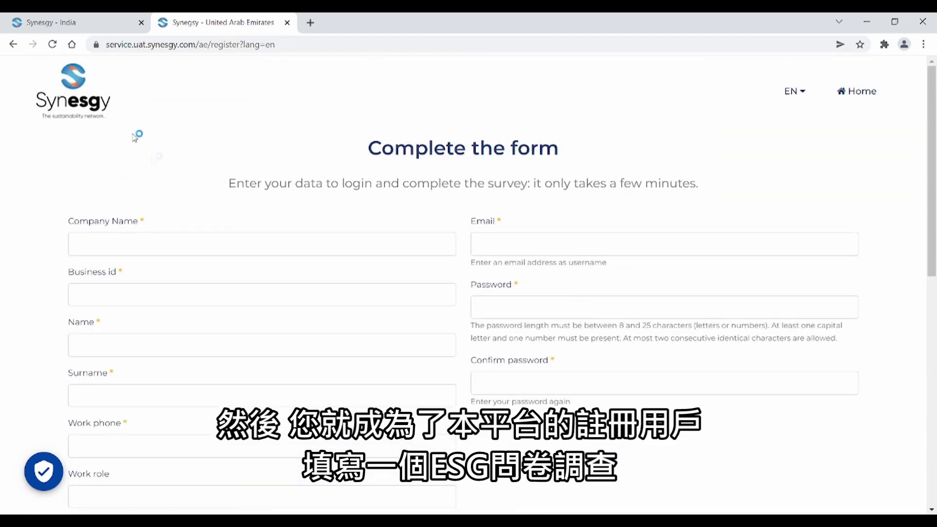
- Switch to the Synesgy India survey and examine the answer options of question 1.1.1 in the Business section
click(95, 24)
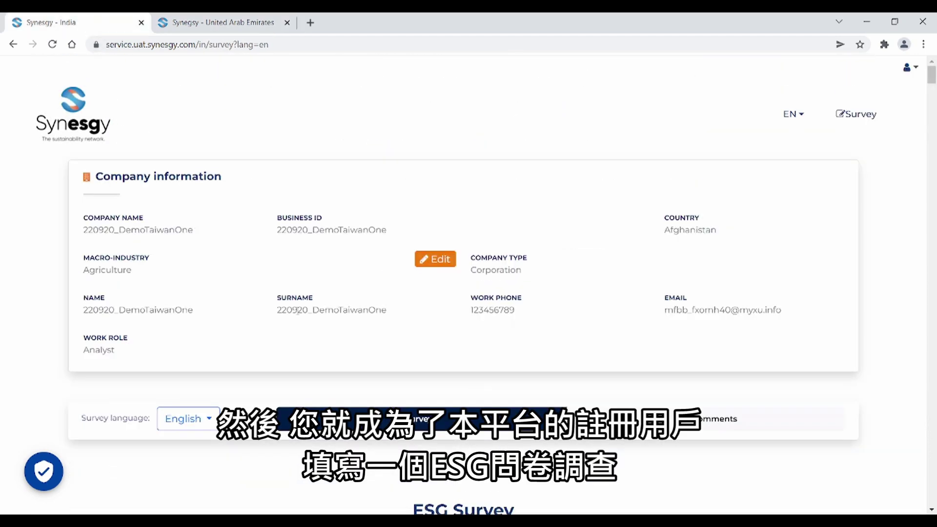
scroll(298, 315, down, 3)
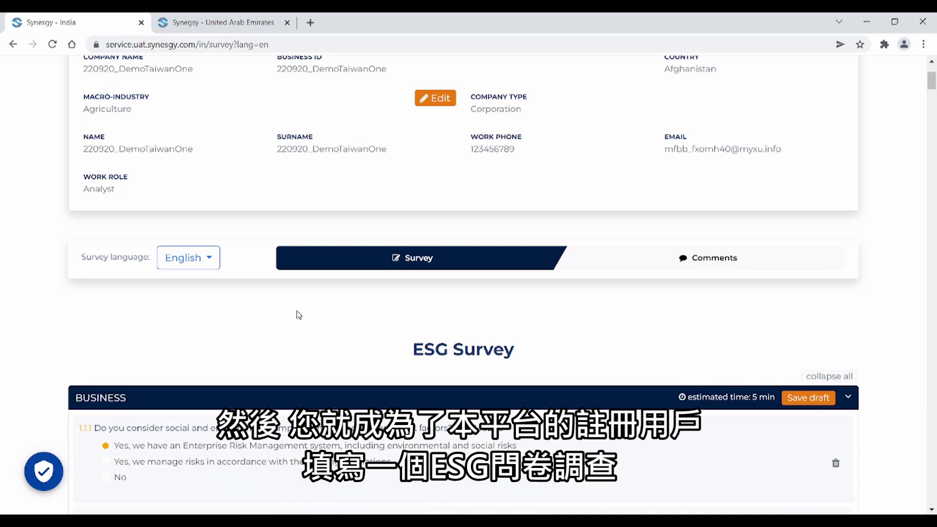
scroll(298, 315, down, 3)
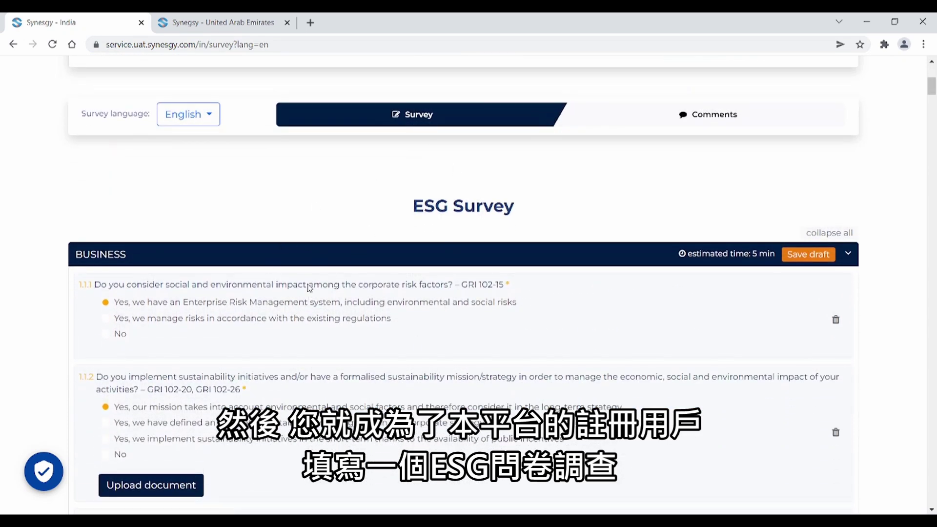
scroll(310, 288, down, 1)
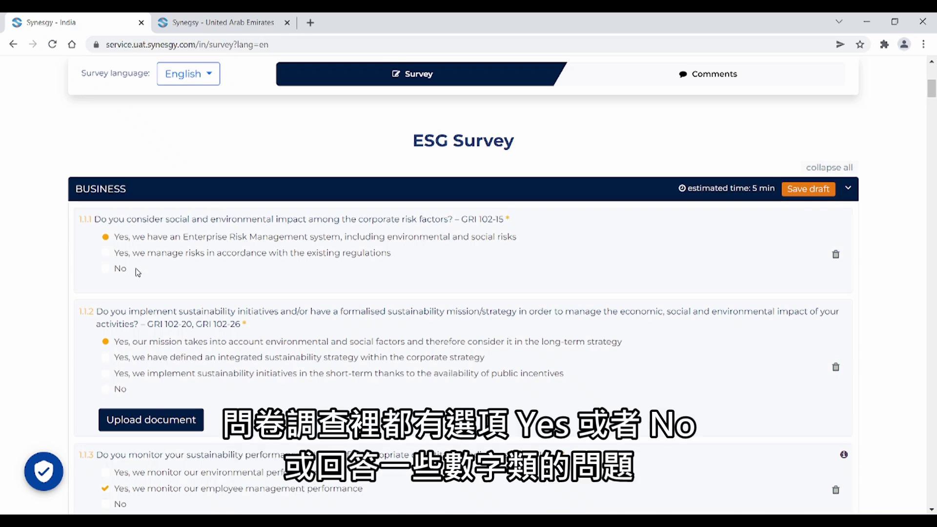
click(106, 253)
click(106, 237)
- Find annual energy consumption question 2.1.1 in the Environmental section and read its explanatory note
scroll(108, 384, down, 12)
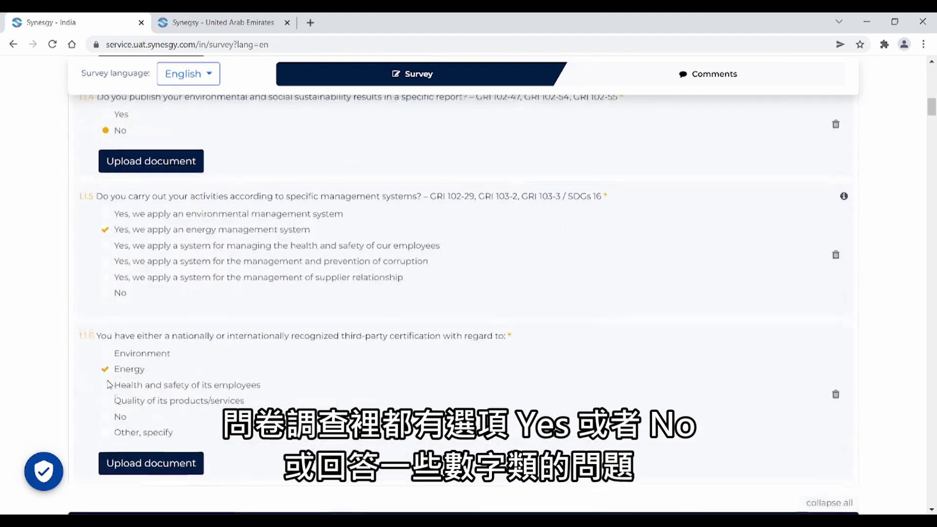
scroll(107, 384, down, 1)
click(122, 399)
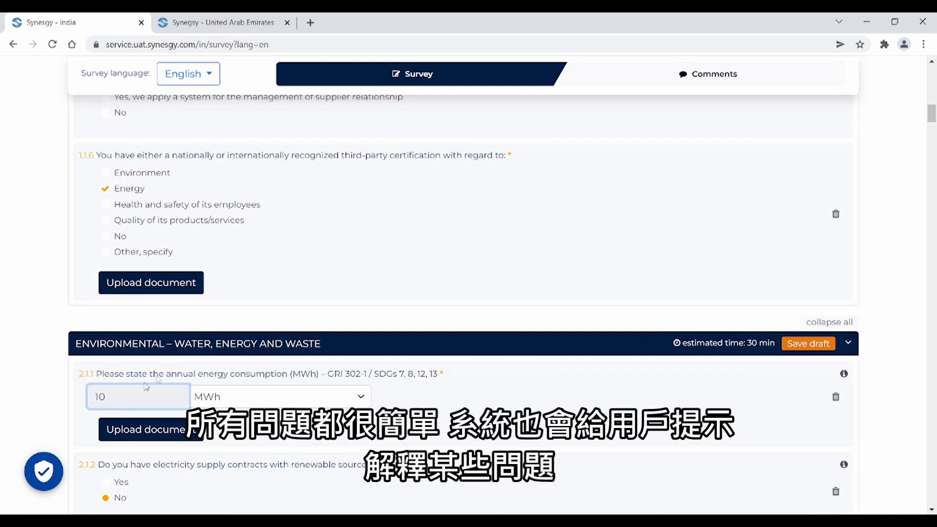
click(844, 373)
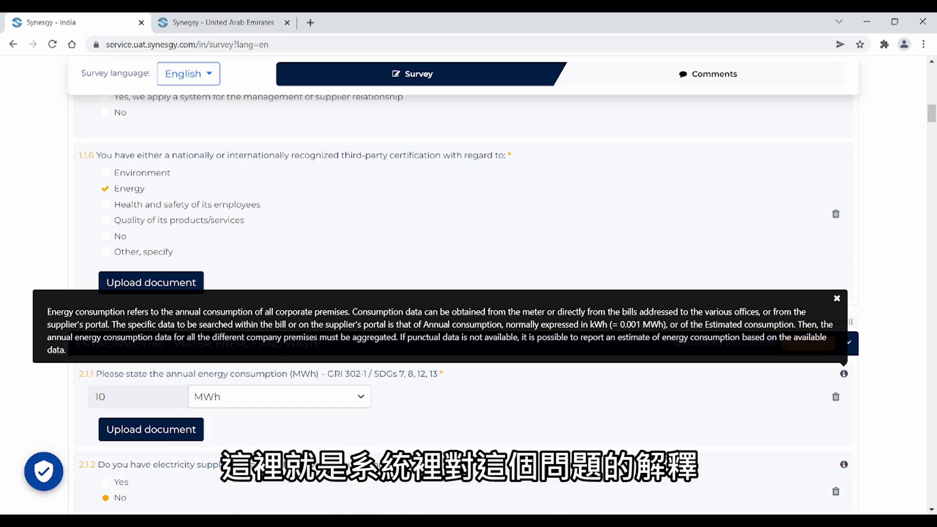
click(487, 414)
- Open the Emission Calculator for Scope 1 emissions question 2.1.7 and go to its Scope 1 Stationary Combustion section
scroll(488, 413, down, 4)
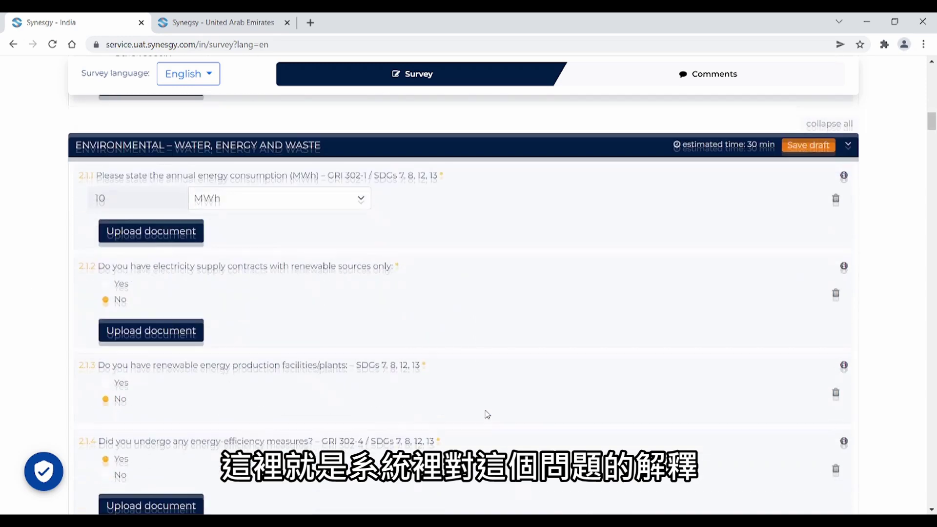
scroll(487, 414, down, 12)
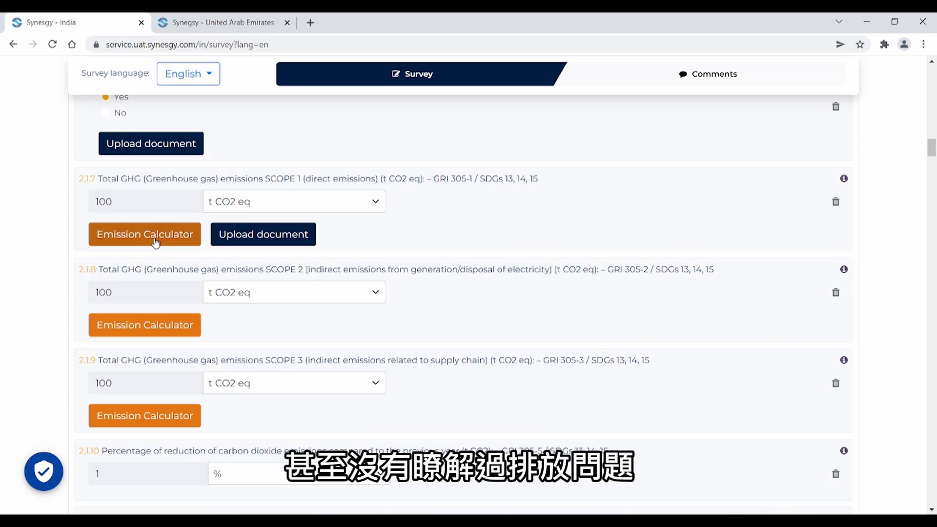
click(156, 243)
scroll(314, 353, down, 1)
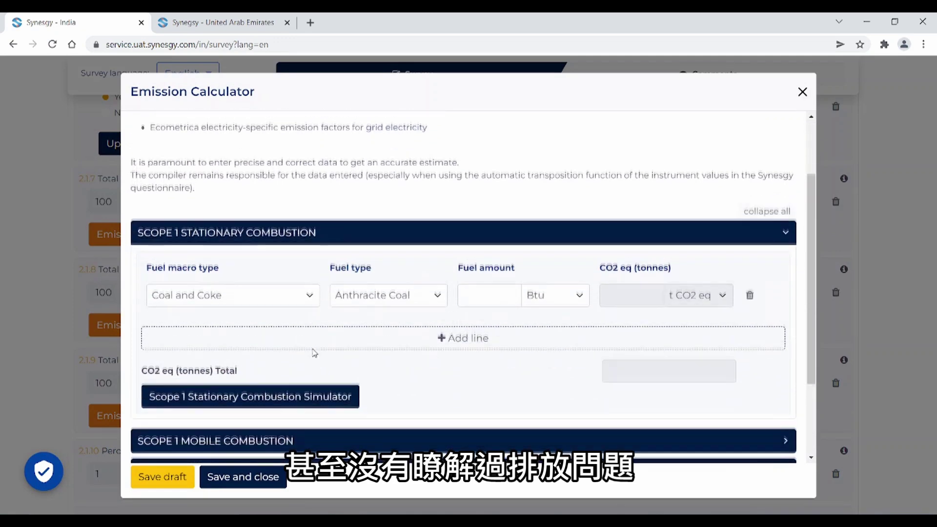
scroll(314, 353, down, 1)
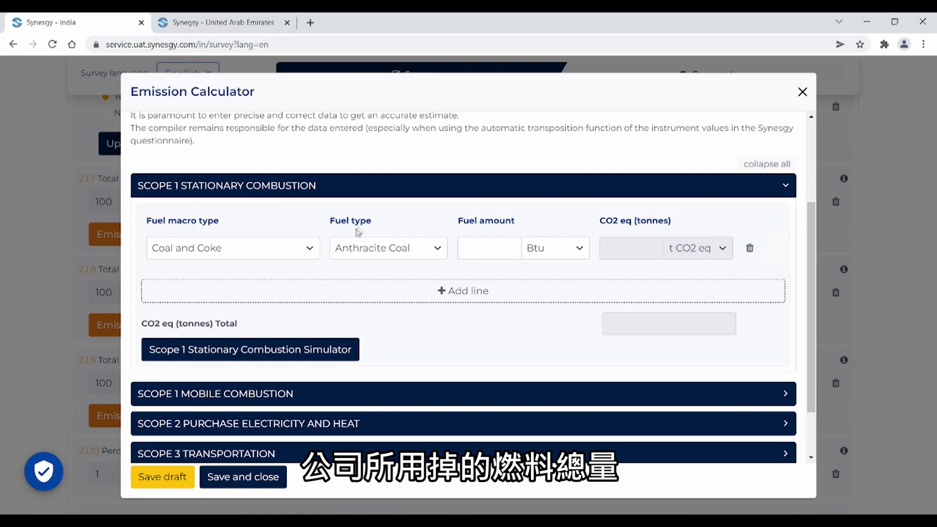
- Fill the first stationary combustion line with Petroleum Products, Butane and a fuel amount of 10,000 mmBtu
click(270, 253)
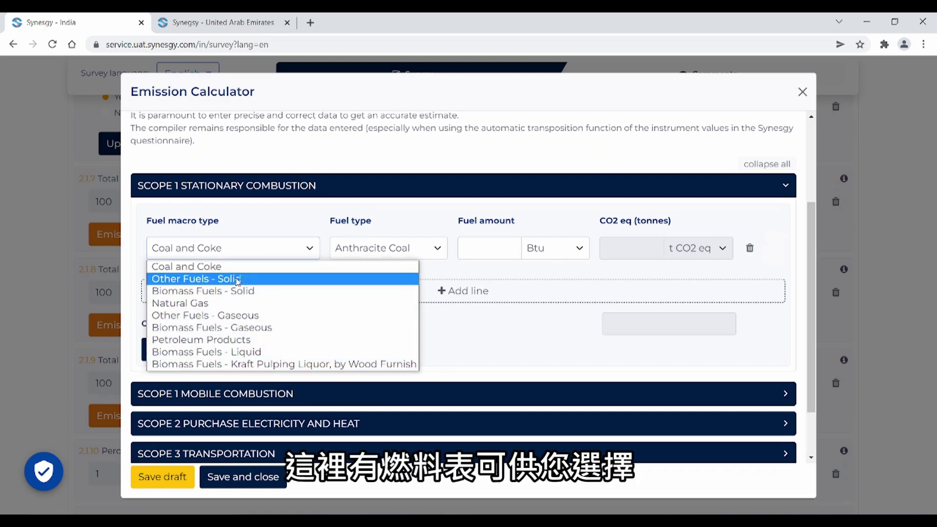
click(234, 340)
click(389, 249)
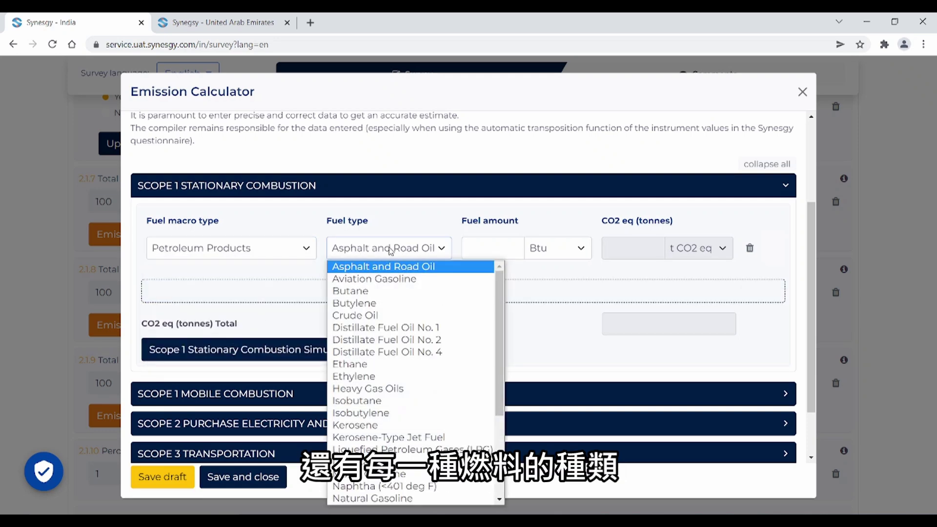
click(394, 292)
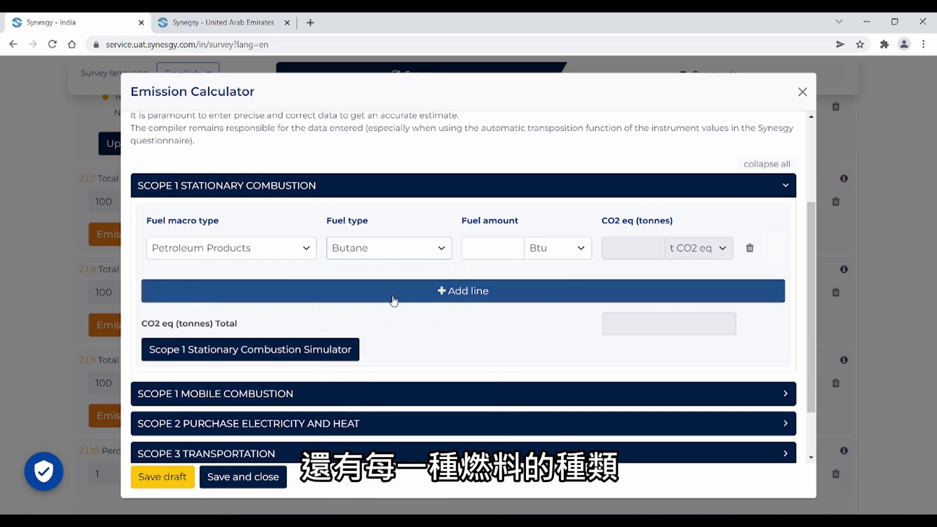
click(559, 258)
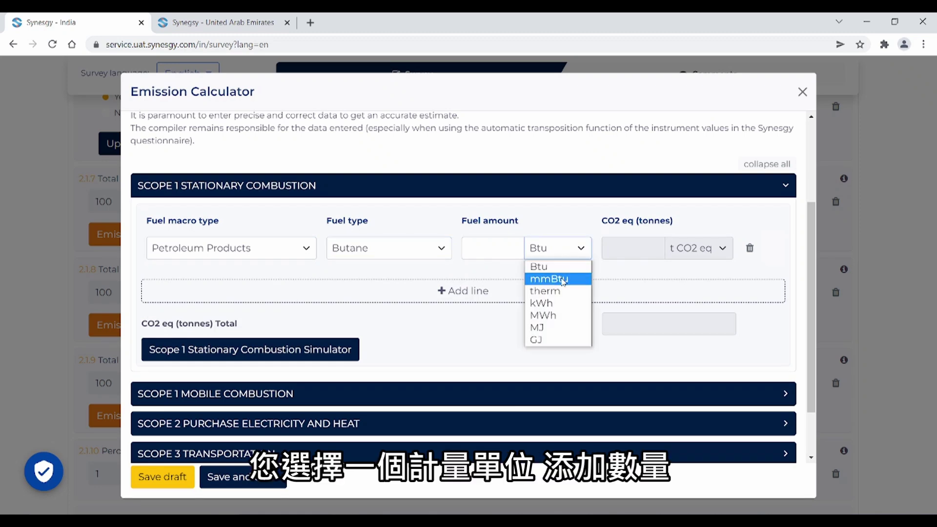
click(534, 274)
click(501, 249)
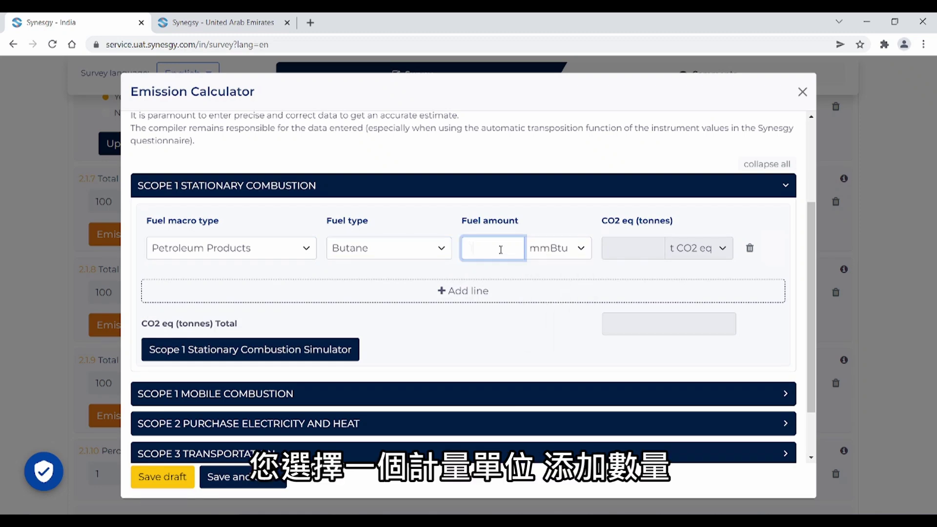
text(10,000)
- Add a second Coal and Coke line with 1,000 MWh of Anthracite Coal and calculate the Scope 1 stationary combustion emissions
click(389, 288)
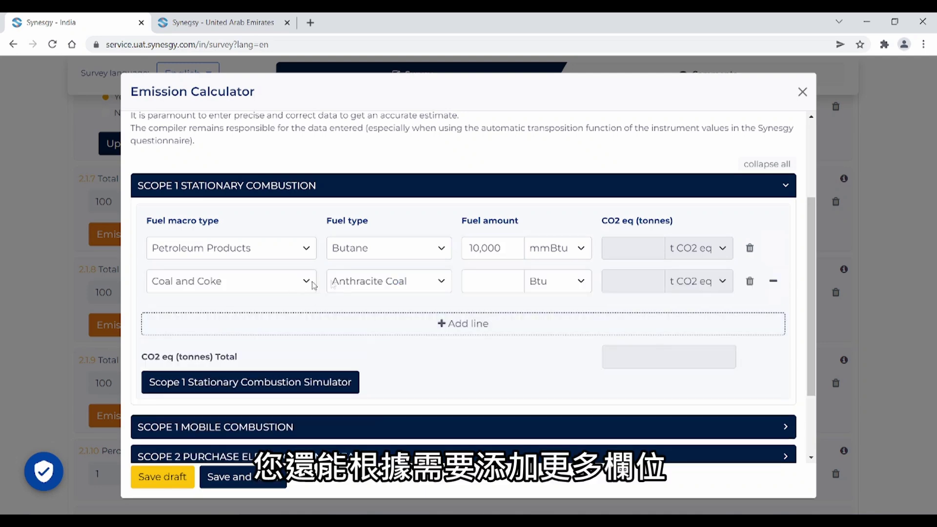
click(490, 286)
text(1,00)
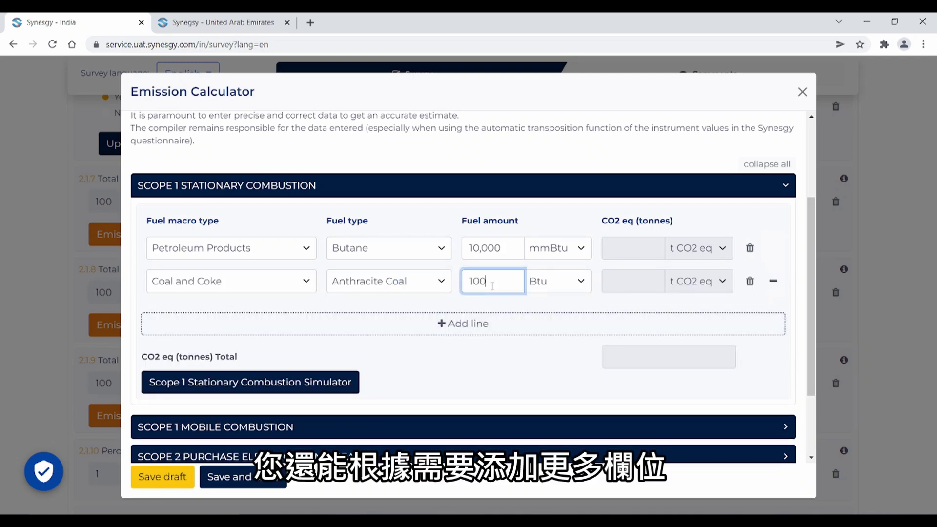
text(0)
click(553, 291)
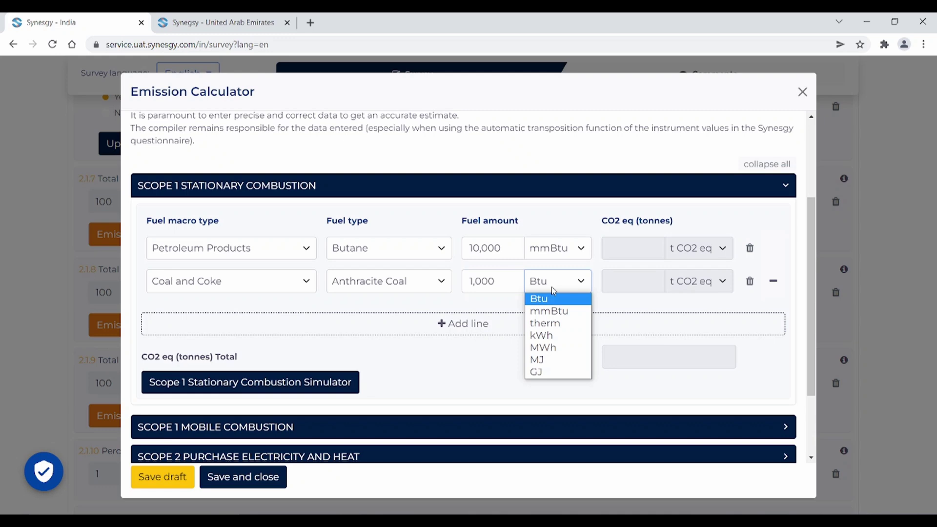
click(552, 345)
click(245, 378)
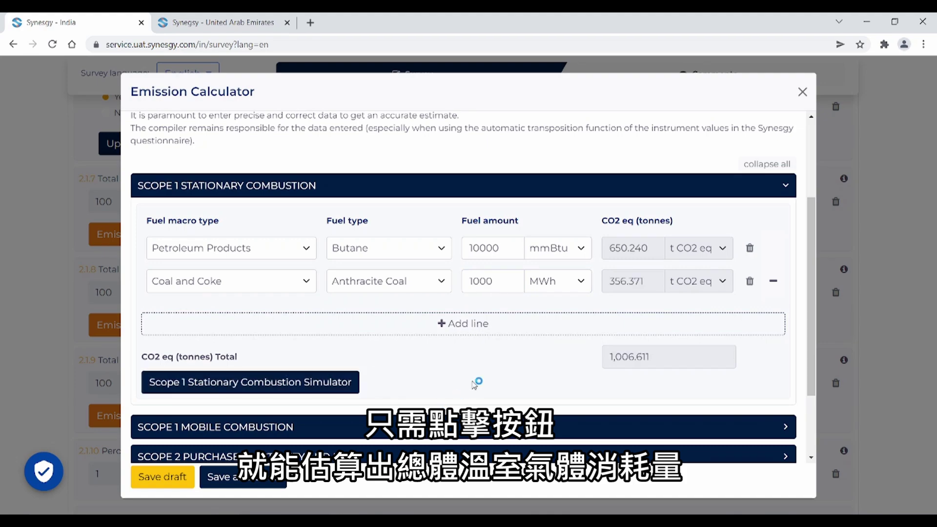
- Open the Scope 1 Mobile Combustion section of the Emission Calculator and look through its vehicle type options
scroll(474, 383, down, 2)
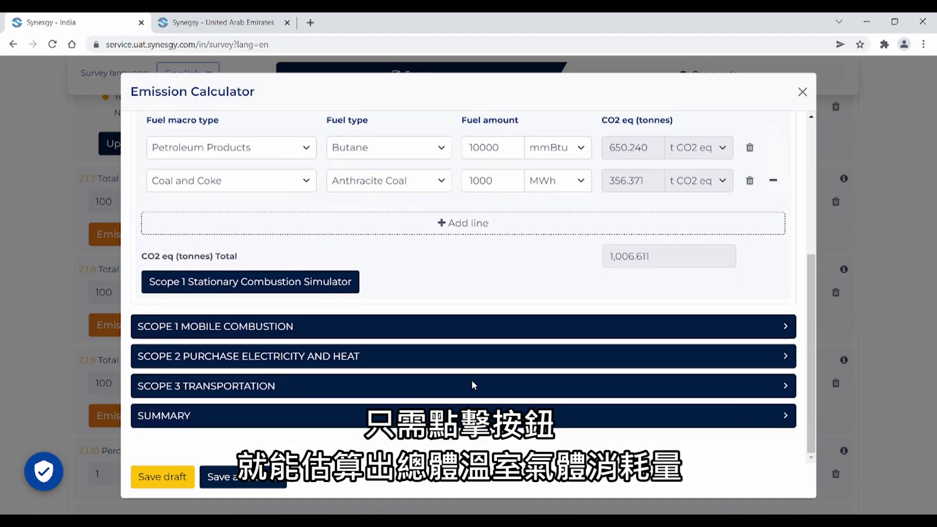
click(252, 327)
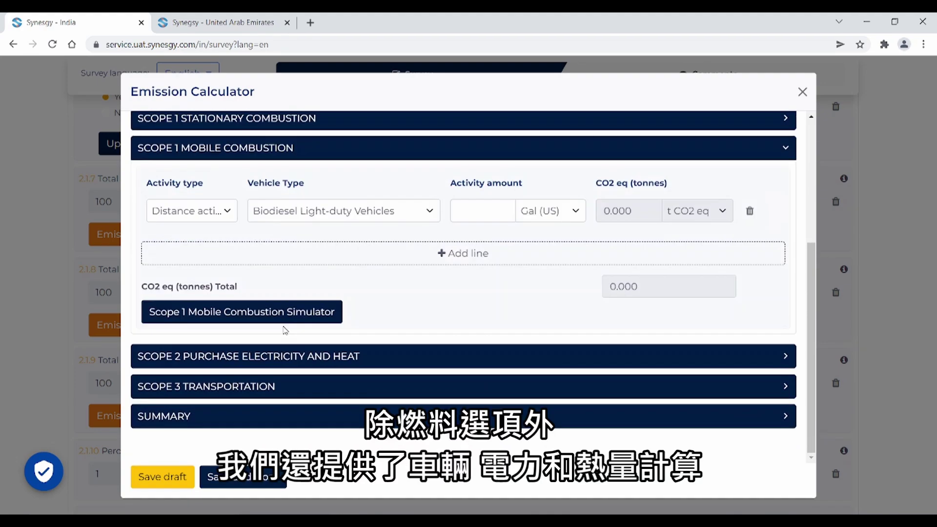
click(320, 215)
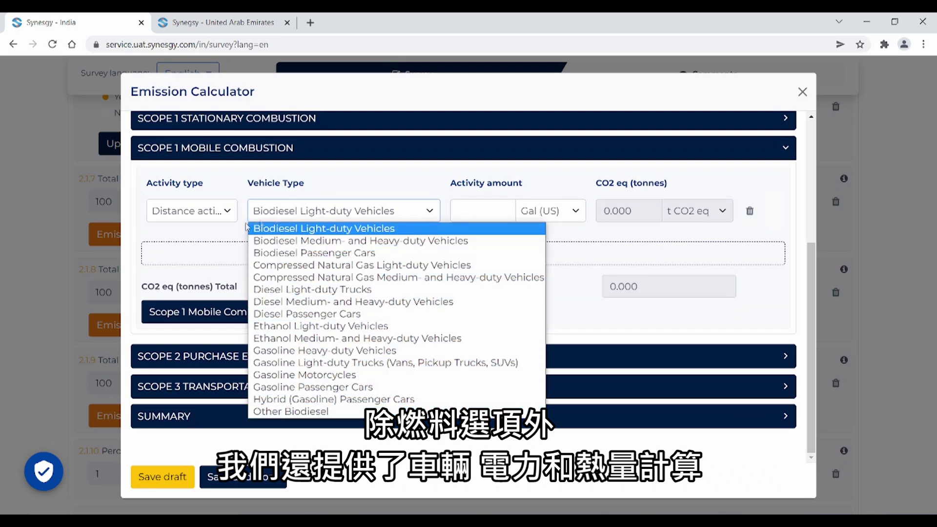
click(211, 230)
- Browse the electricity countries and regions under Scope 2 Purchase Electricity and Heat, and close the Emission Calculator
click(288, 360)
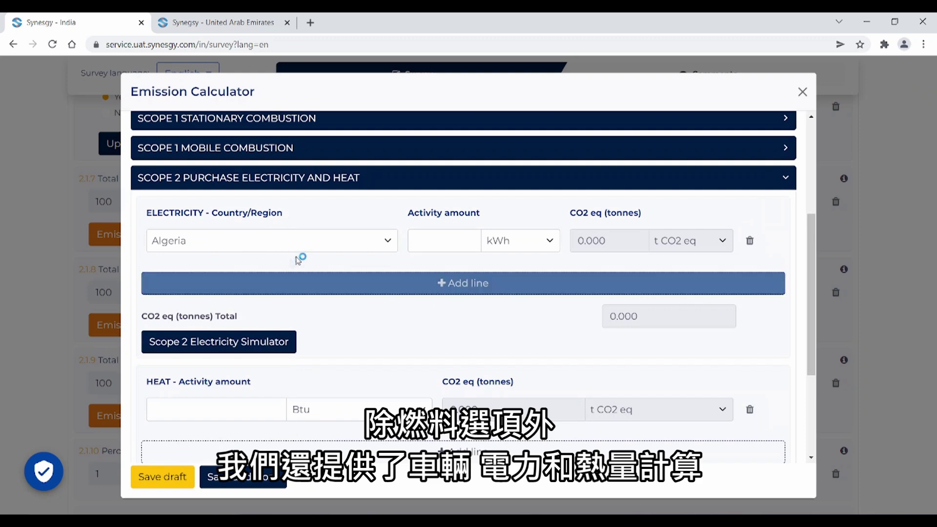
click(313, 248)
scroll(240, 363, down, 2)
scroll(240, 363, down, 15)
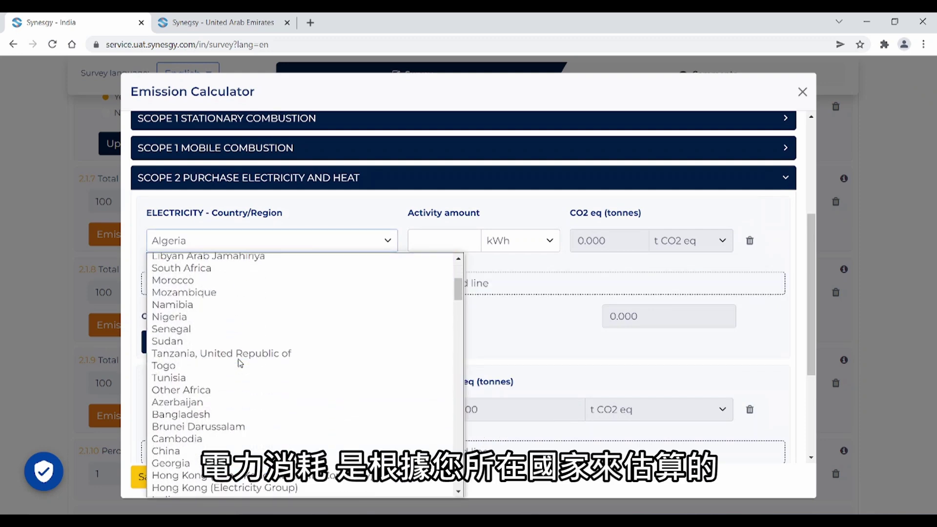
scroll(240, 363, down, 15)
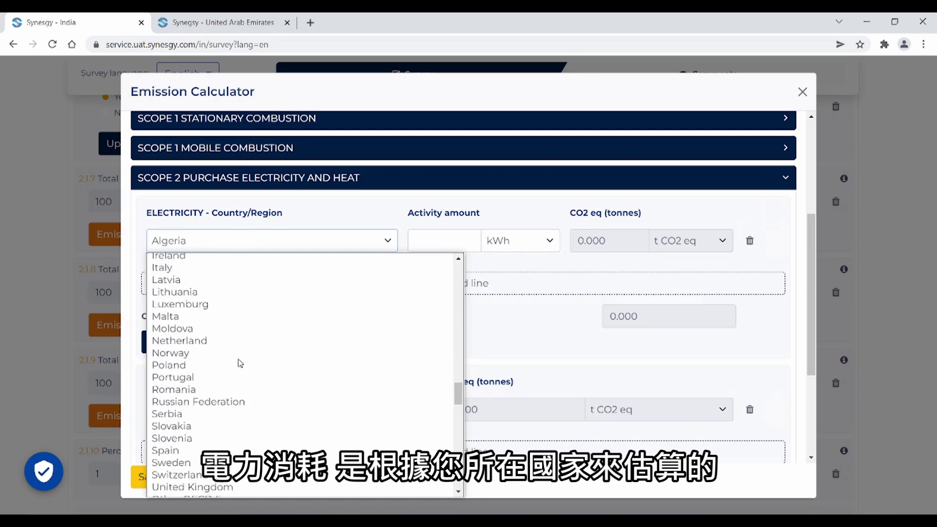
click(522, 332)
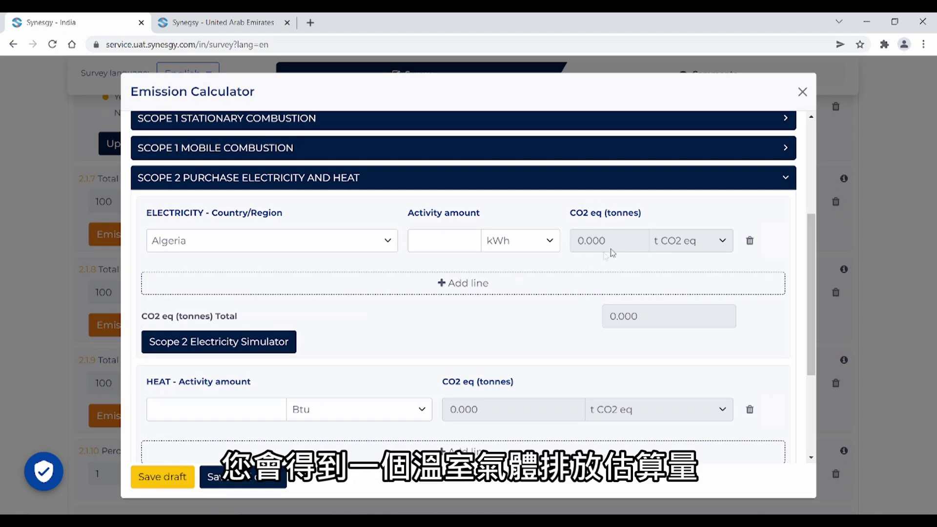
click(802, 93)
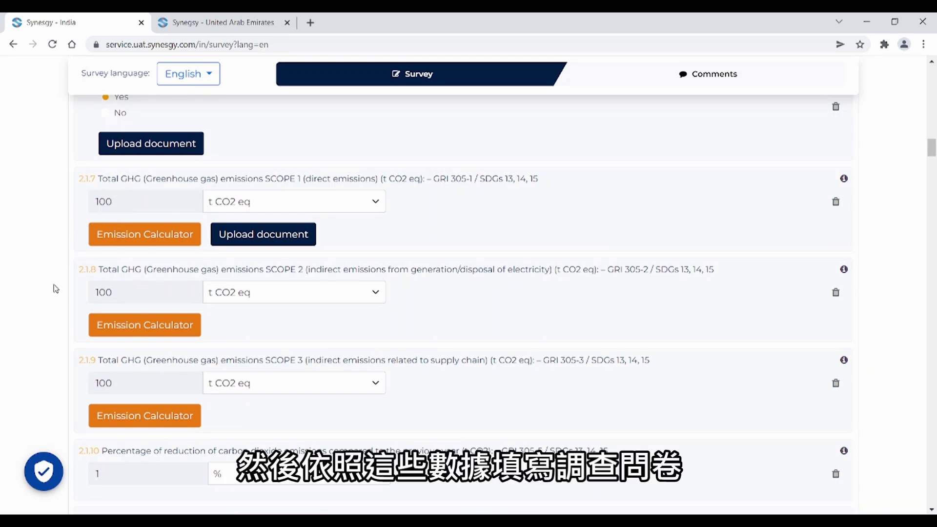
- Return to the start of the ESG Survey and collapse all of its general sections
scroll(55, 289, down, 3)
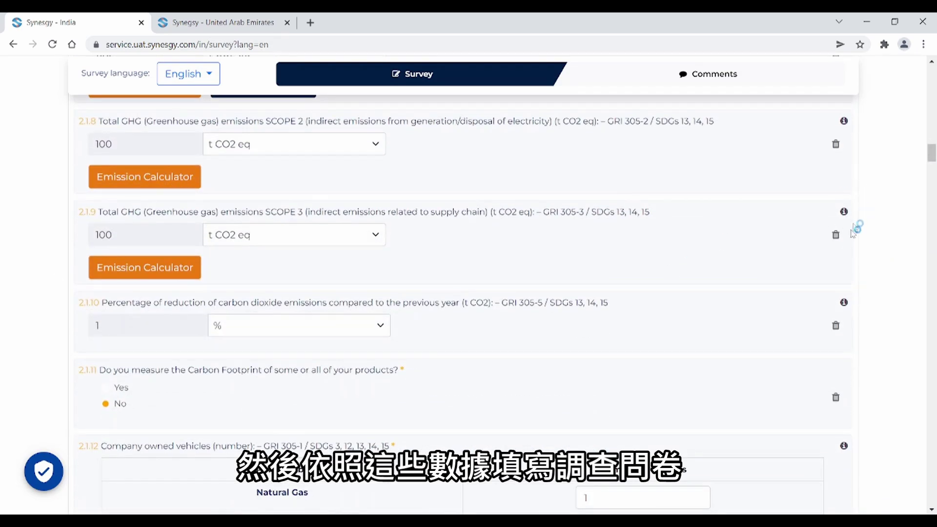
scroll(854, 229, up, 15)
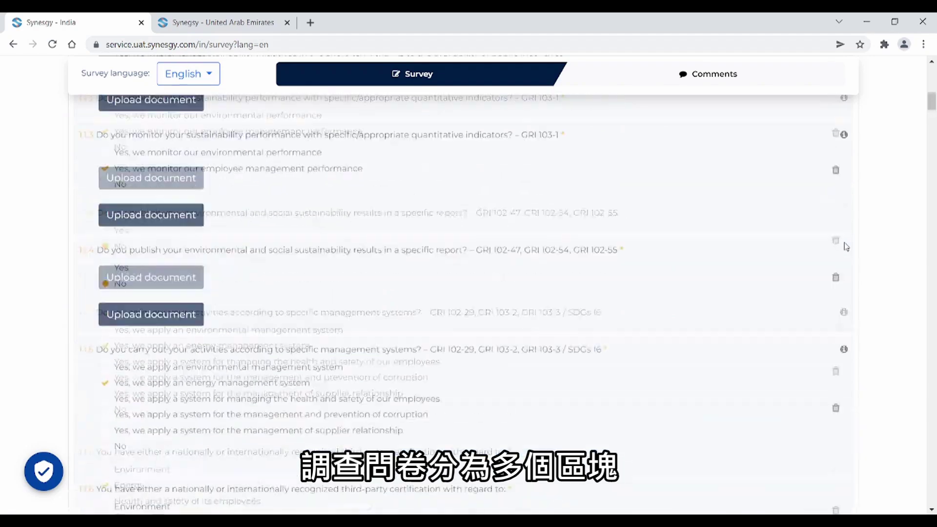
scroll(844, 247, up, 10)
scroll(844, 246, down, 5)
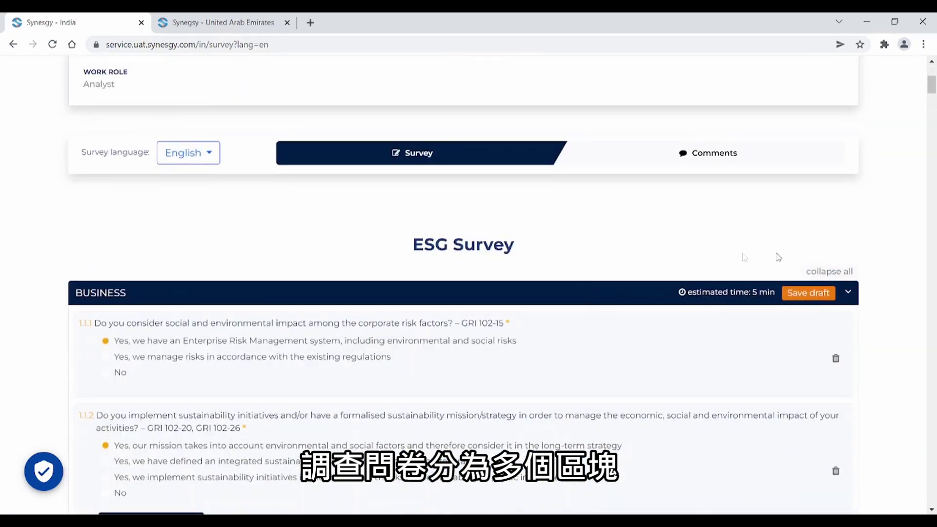
click(831, 271)
- Look over the general section headings and collapse all the industry-specific Agriculture sections
scroll(370, 353, down, 1)
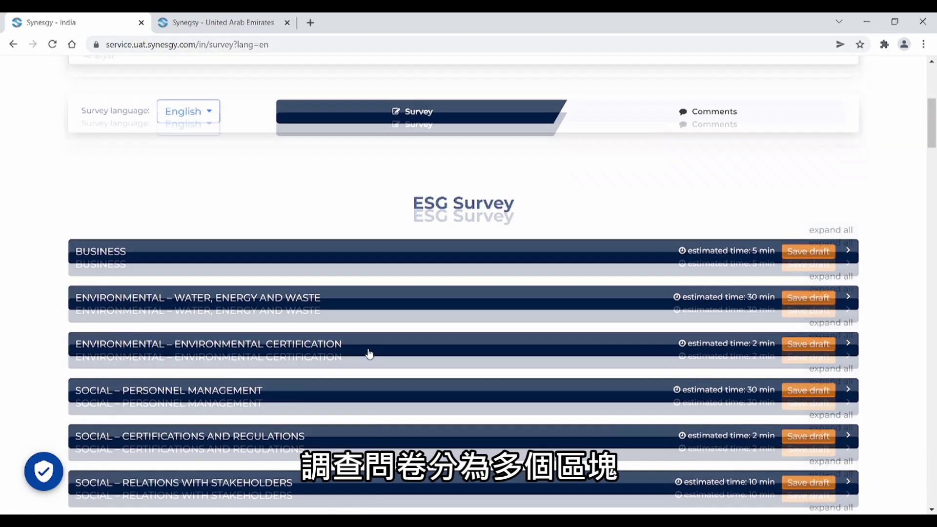
scroll(341, 336, down, 2)
scroll(194, 461, down, 8)
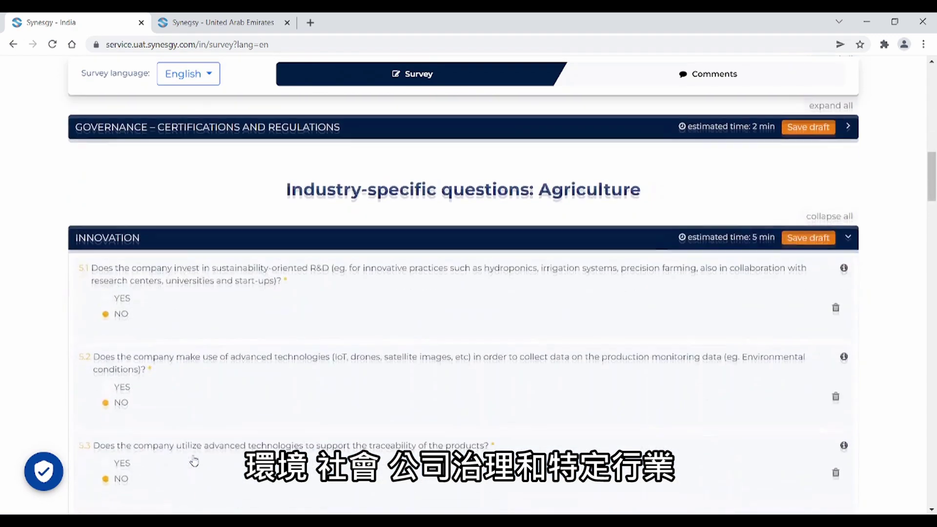
click(832, 217)
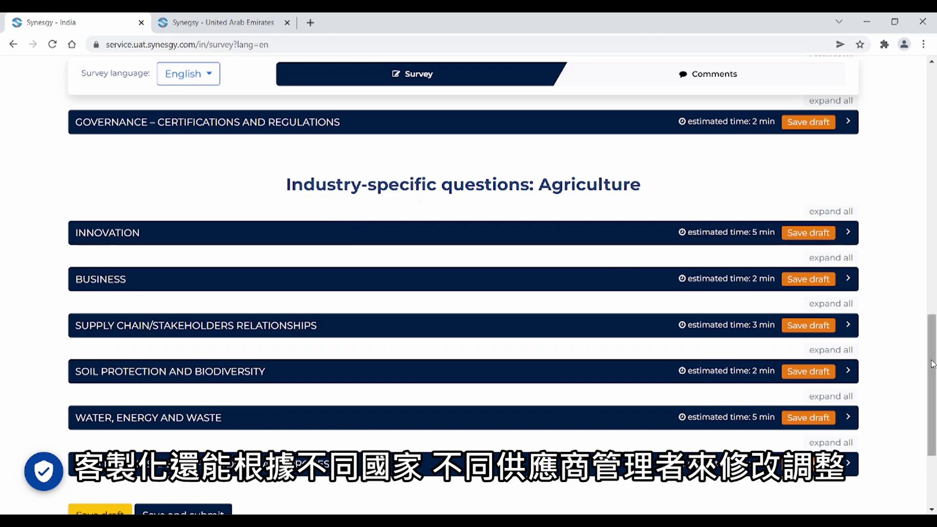
- Show the languages available for the survey
drag(931, 363, 930, 186)
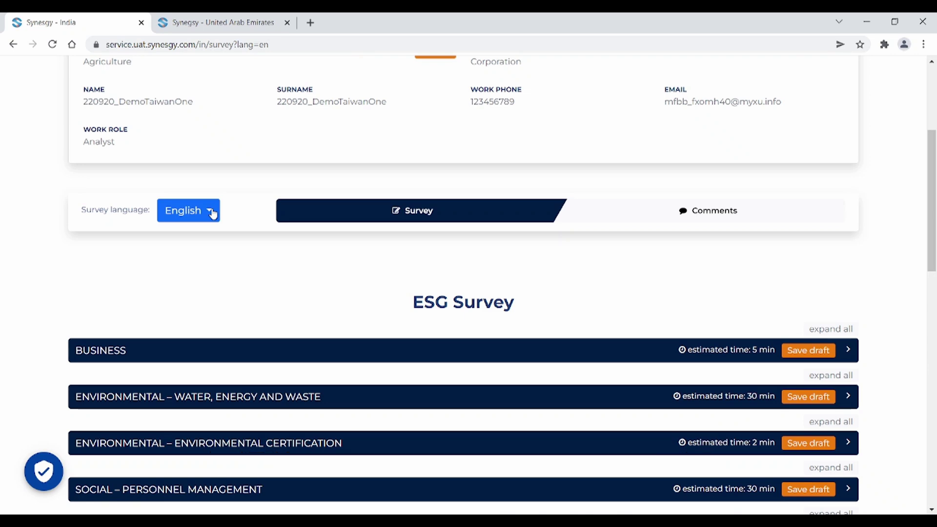
click(213, 213)
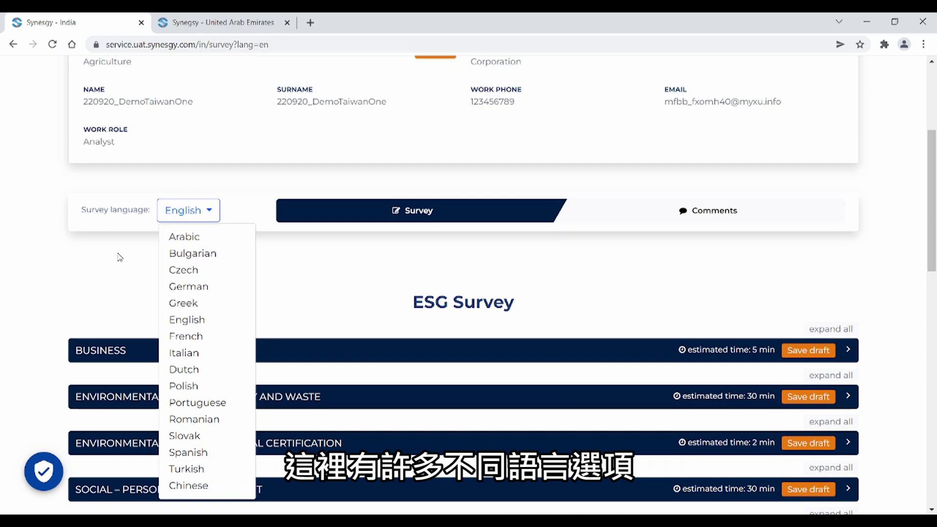
- Save the whole survey as a draft and reload the page
scroll(119, 258, down, 3)
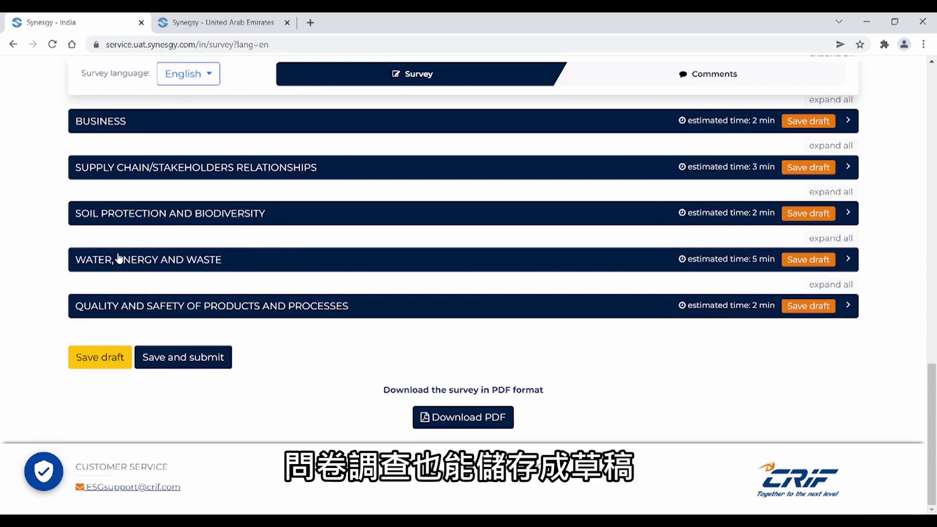
click(95, 359)
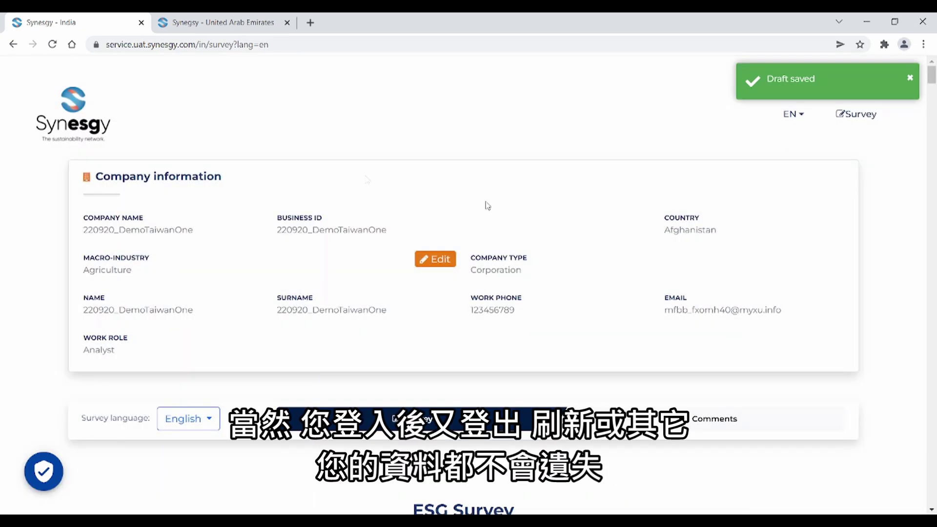
click(53, 44)
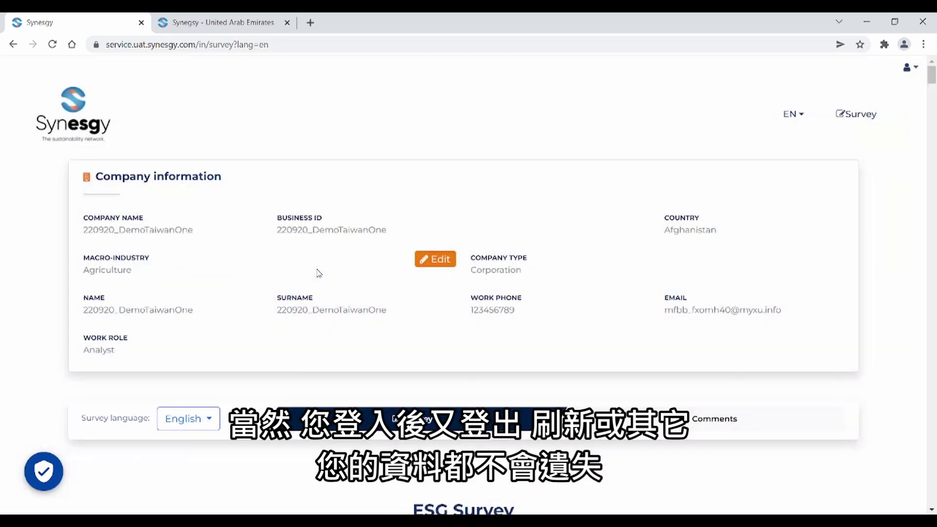
- Check the saved answers in the Business and Environmental sections of the reloaded survey
scroll(317, 272, down, 3)
scroll(318, 271, down, 5)
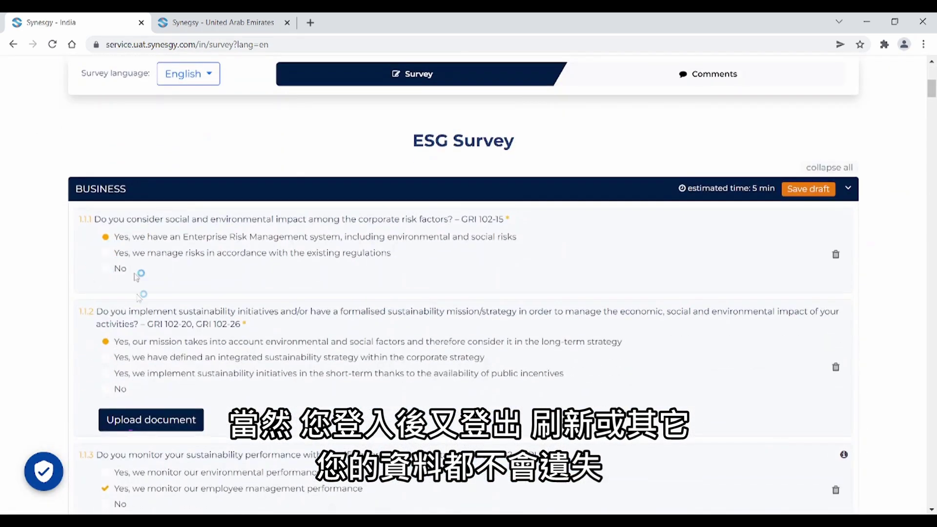
scroll(190, 347, down, 20)
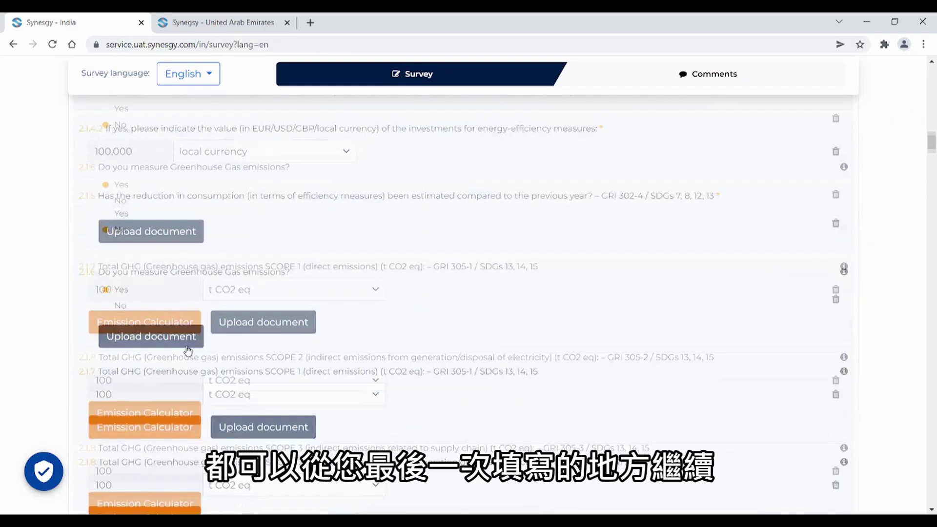
scroll(188, 349, up, 15)
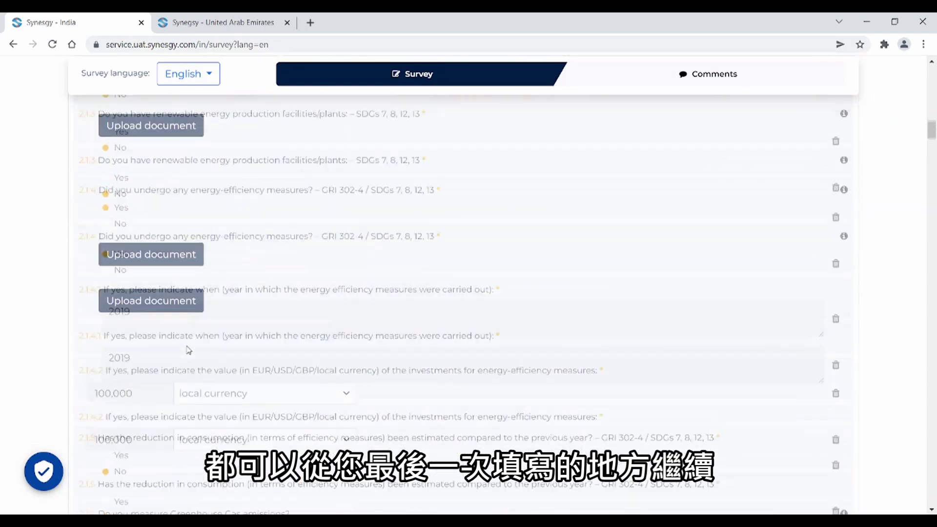
- Collapse the general ESG Survey sections and the Agriculture sections to see the estimated time for each
scroll(188, 350, up, 15)
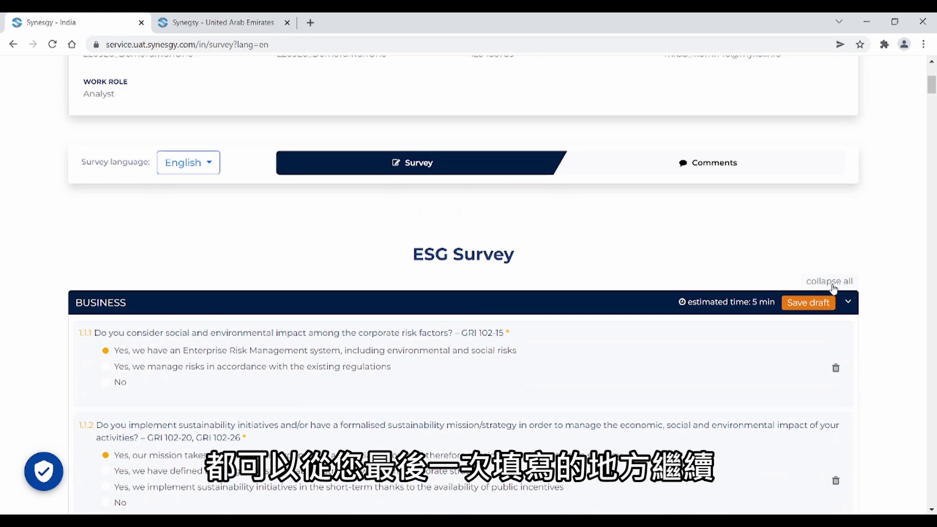
click(832, 283)
scroll(766, 374, down, 6)
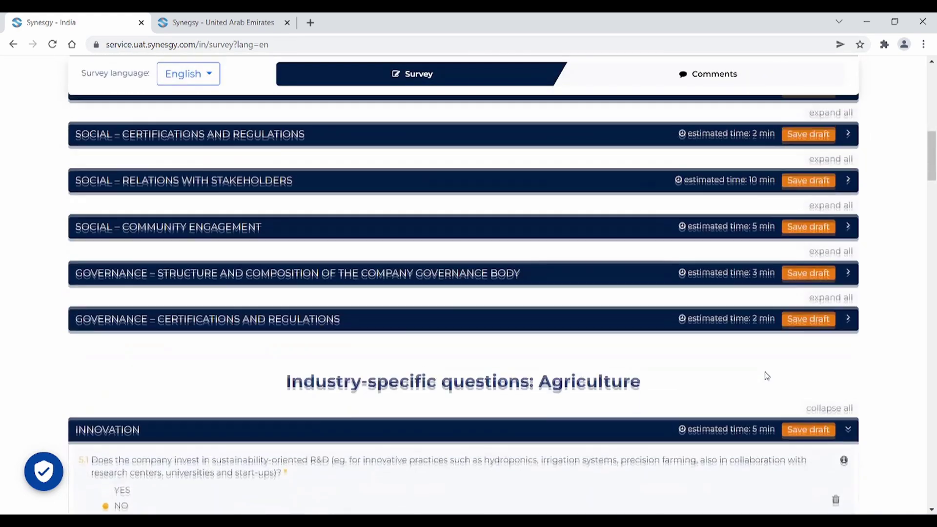
click(826, 328)
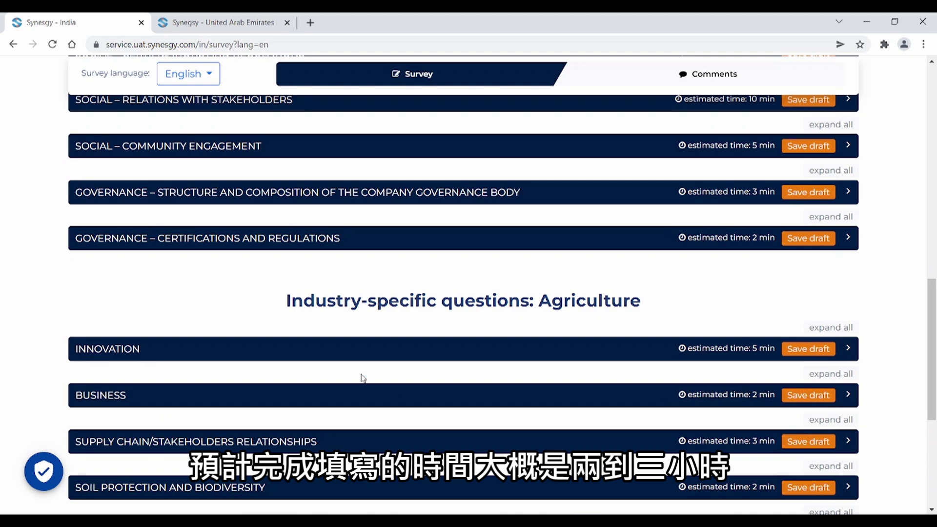
- Save and submit the completed survey, confirm the submission and dismiss the completion notice
scroll(362, 378, down, 5)
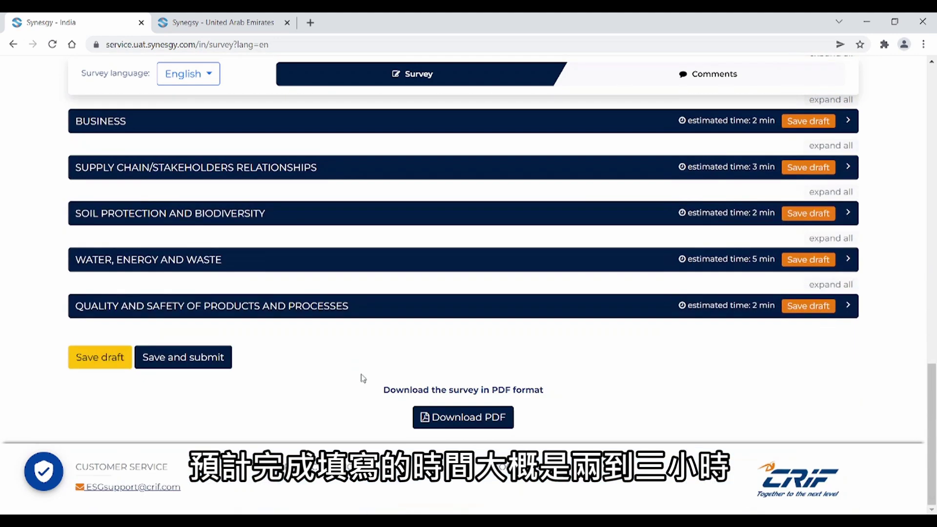
click(198, 365)
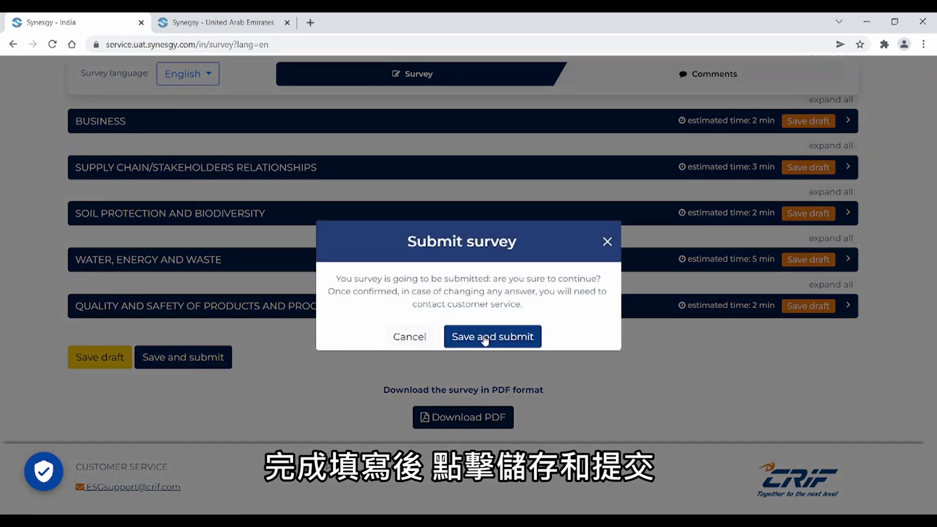
click(484, 339)
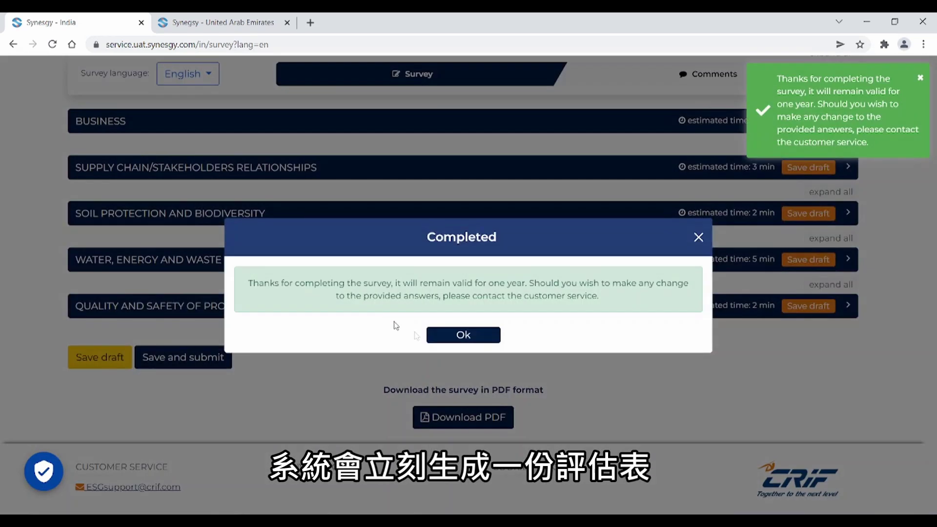
click(458, 332)
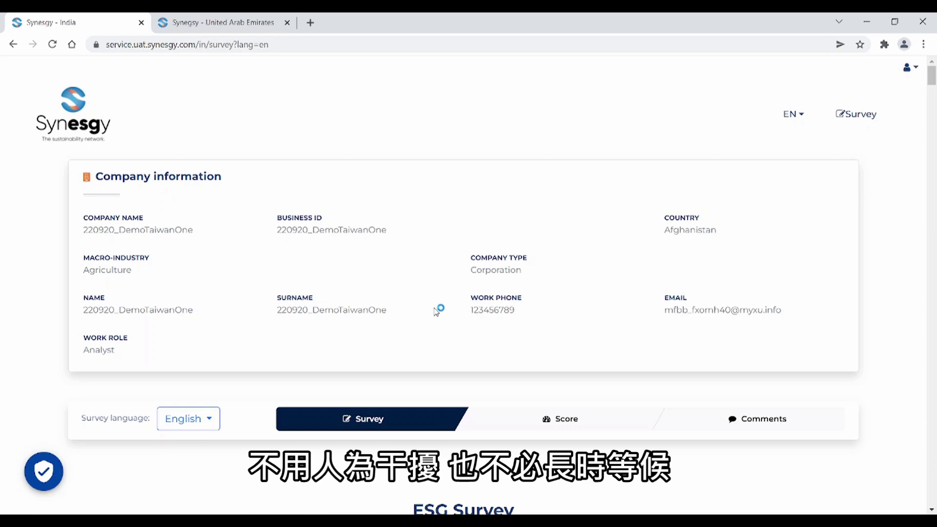
- Open the ESG performance score of the submitted survey
scroll(471, 419, down, 6)
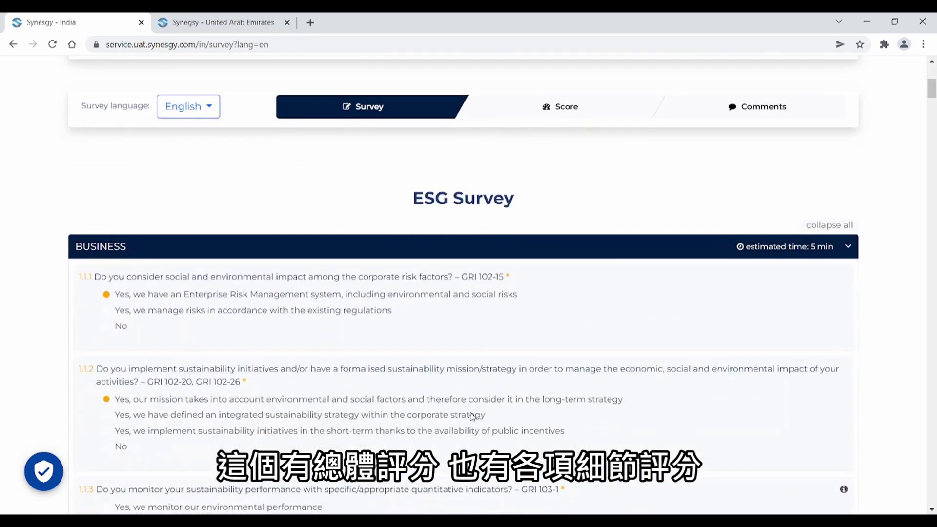
scroll(659, 210, up, 1)
click(580, 184)
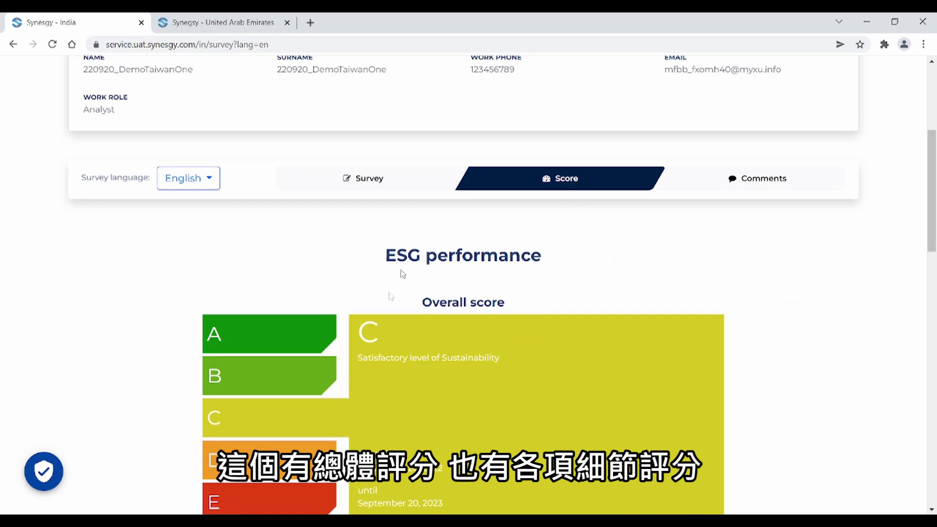
- Examine the Business, Environmental, Social, Governance and Industry scores and the distribution on thematic areas
scroll(449, 333, down, 8)
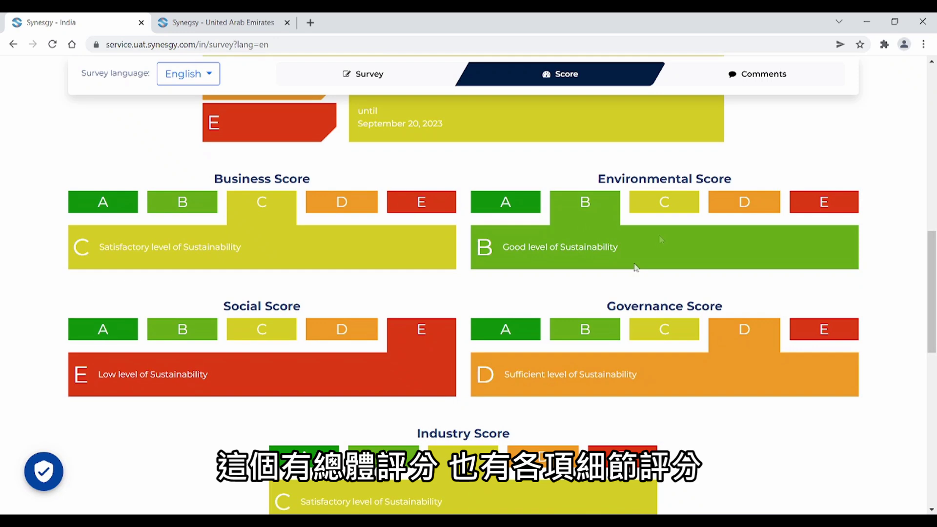
scroll(508, 381, down, 1)
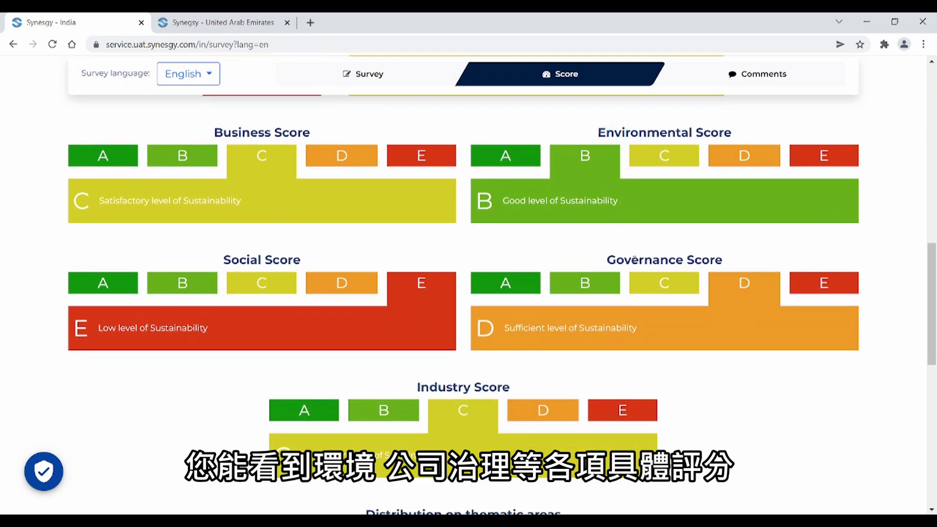
scroll(415, 353, down, 7)
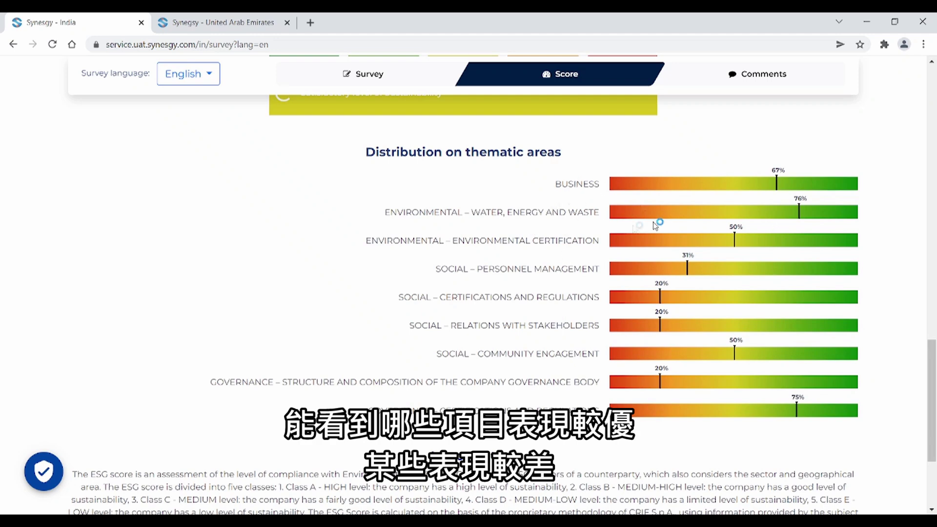
click(530, 224)
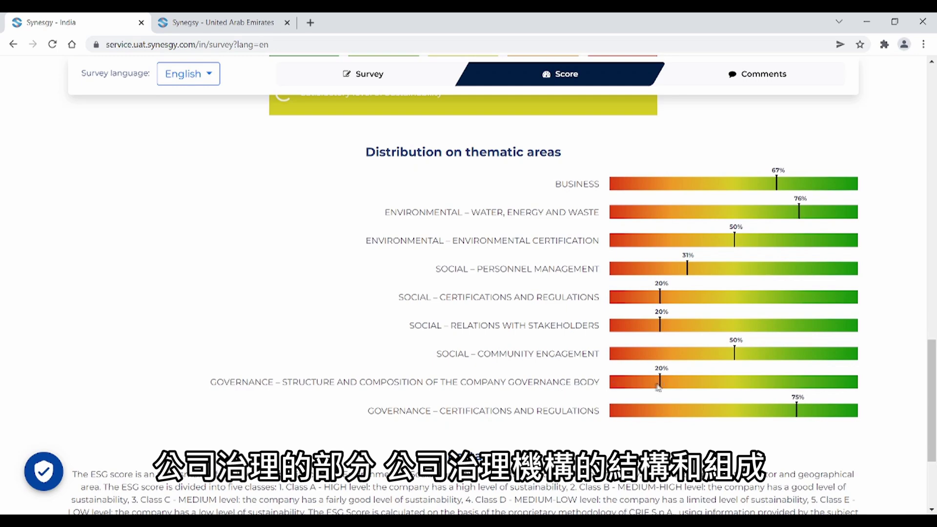
- Return to the survey answers, collapse the general ESG sections and review the Governance – Structure and Composition of the Company Governance Body answers
scroll(411, 327, up, 10)
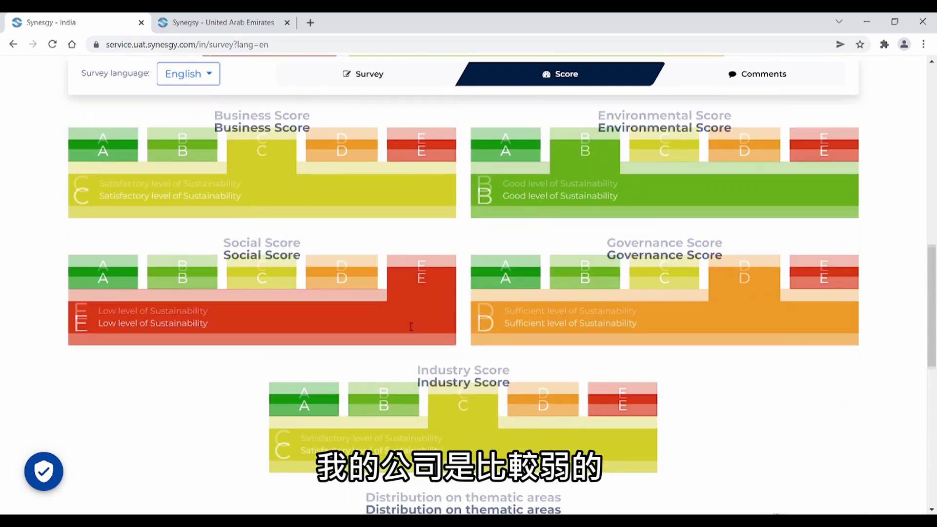
click(364, 78)
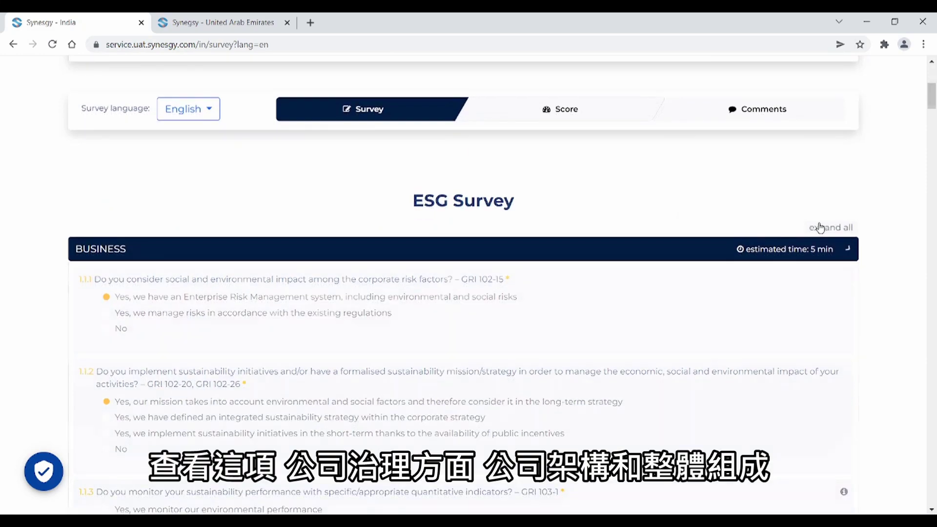
click(821, 228)
scroll(314, 363, down, 5)
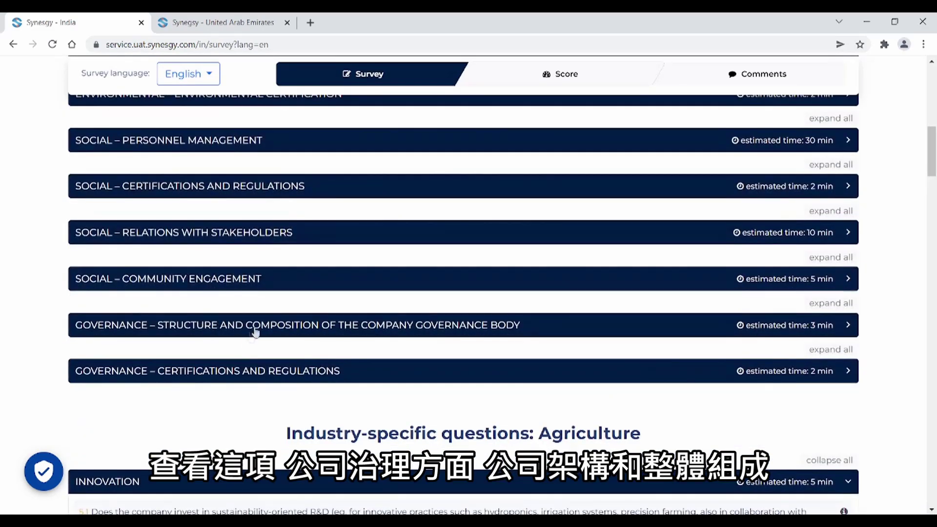
click(263, 326)
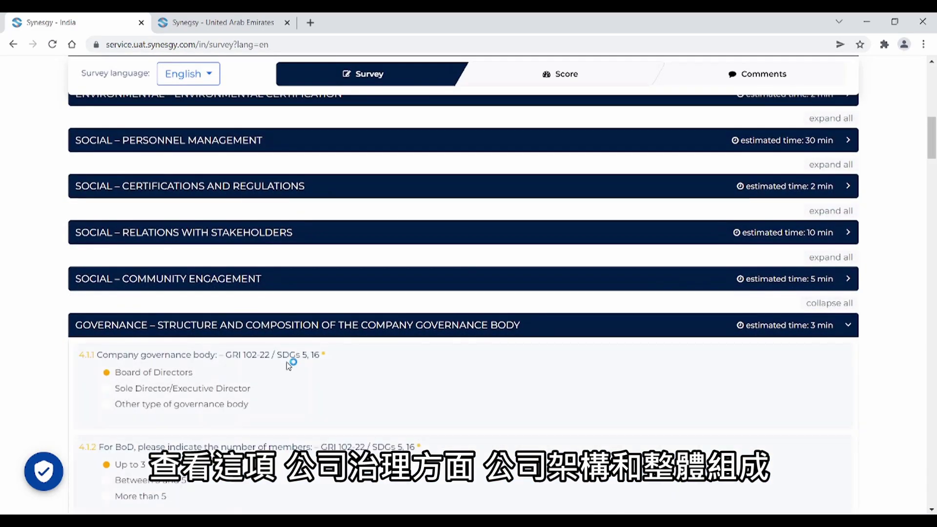
scroll(288, 366, down, 8)
scroll(289, 366, down, 3)
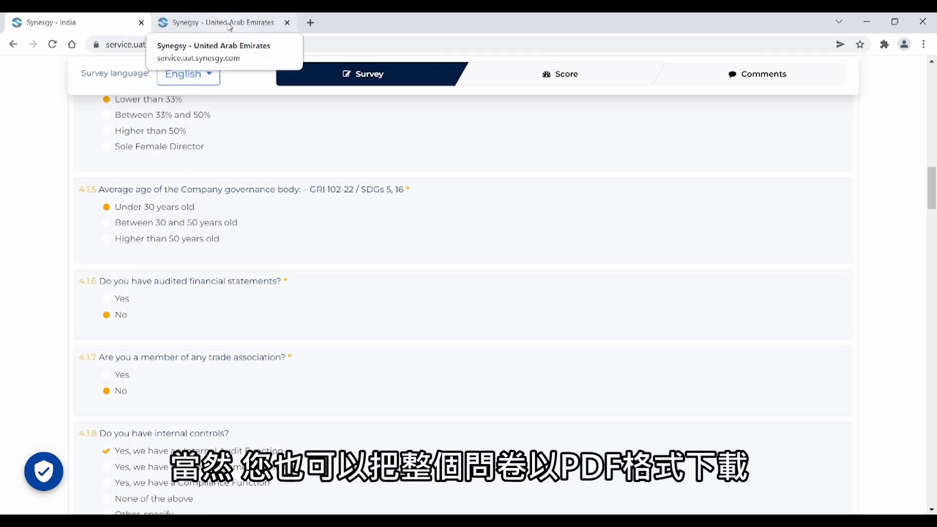
- Open the Synesgy certificate page from the end of the survey and examine its download and website publishing options
scroll(366, 306, down, 20)
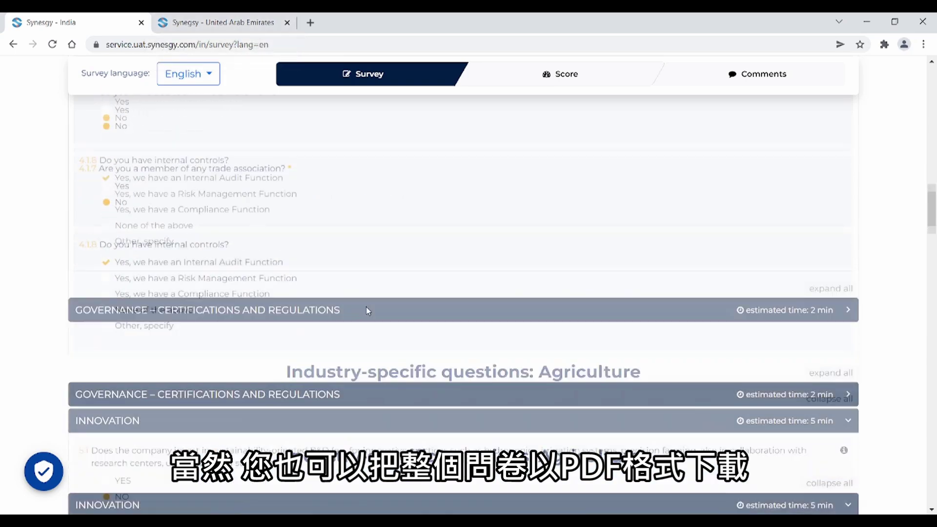
scroll(367, 311, down, 20)
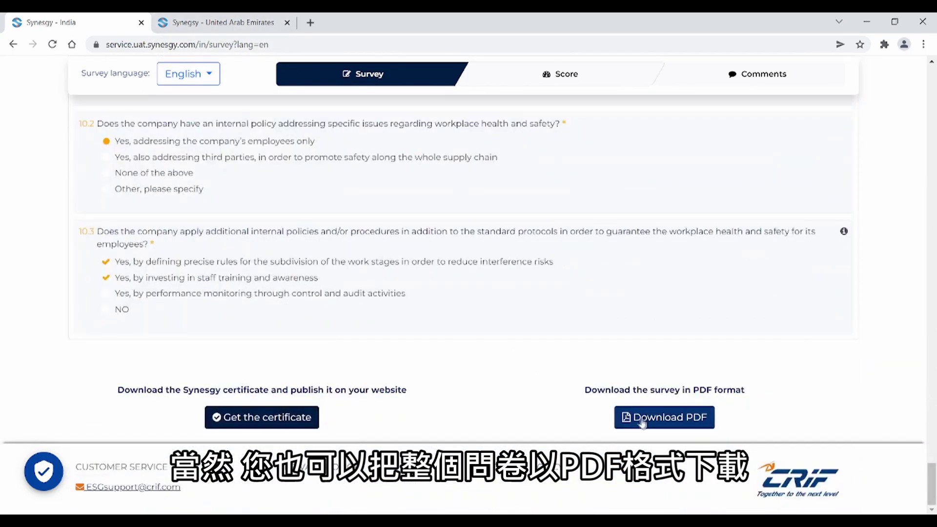
click(266, 423)
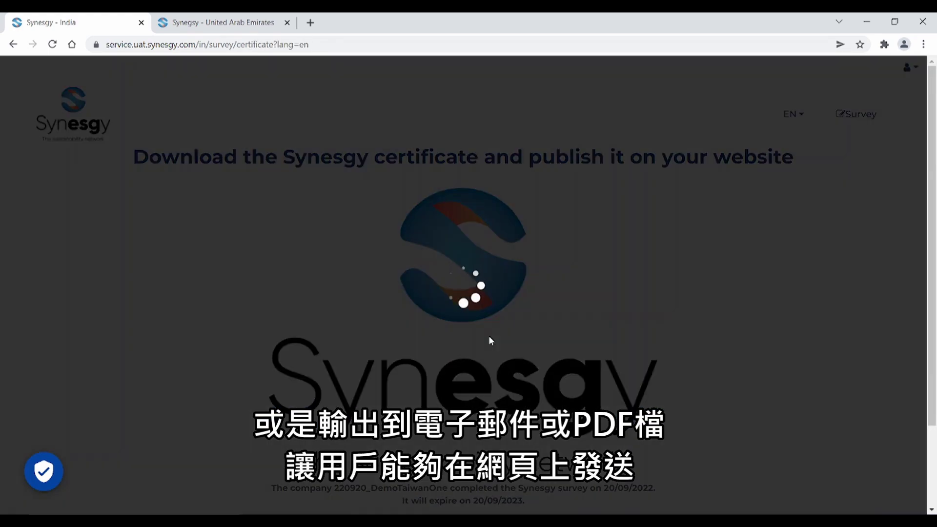
scroll(491, 340, down, 7)
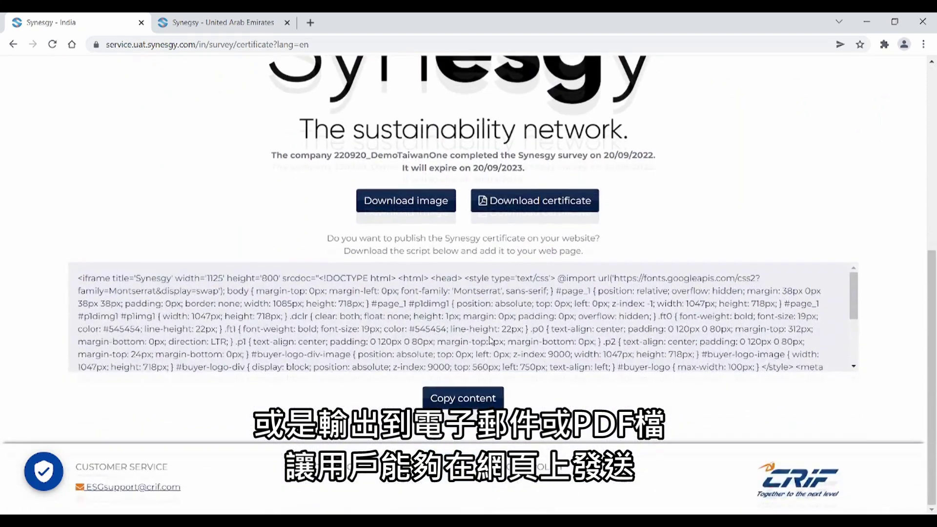
scroll(482, 324, up, 8)
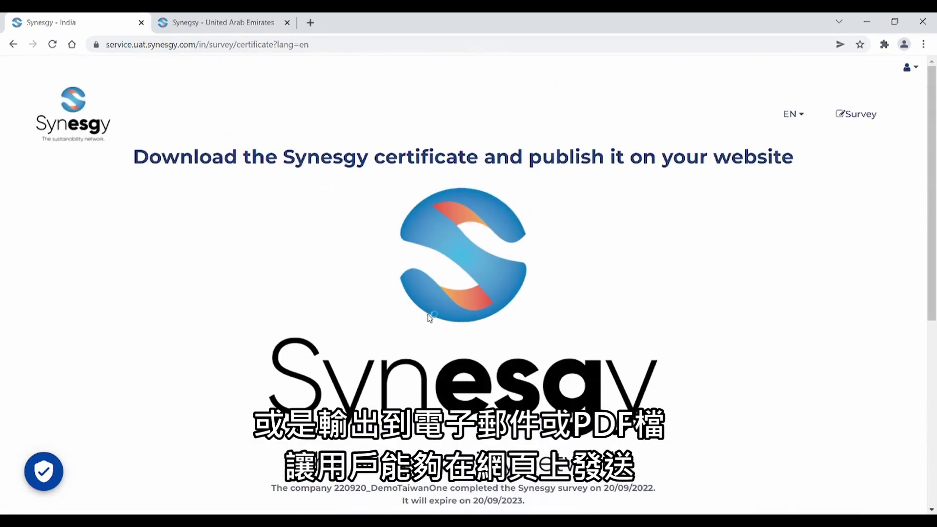
- Switch to the United Arab Emirates site, open its login page and fill in a saved demo account e-mail
click(253, 22)
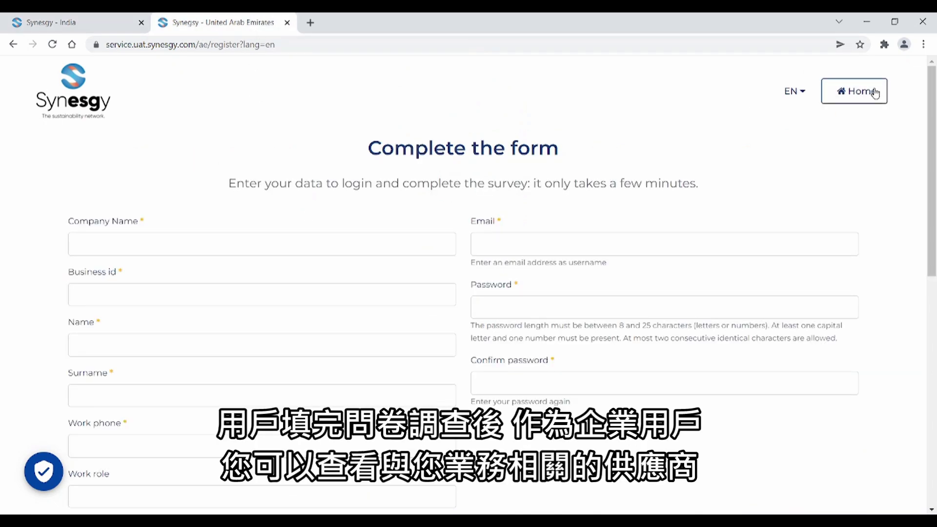
click(859, 92)
click(401, 163)
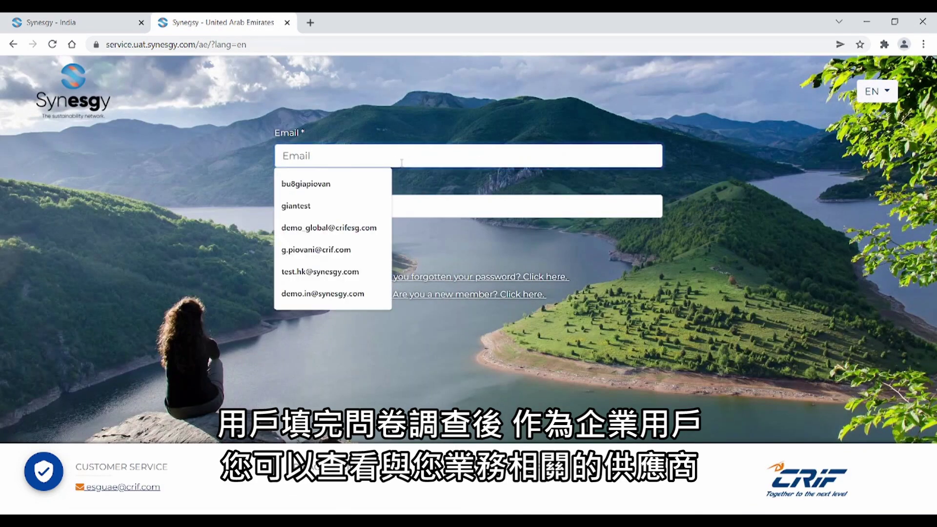
text(demo)
key(Down)
key(Down)
key(Return)
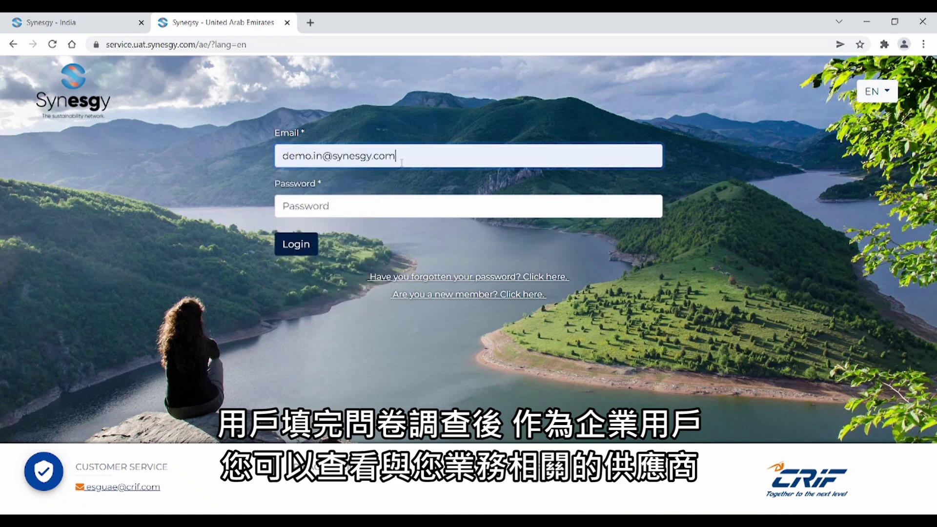
- Change the country code in the login e-mail to ae, enter the account password and log in
key(Left)
key(Left)
key(Left)
key(Left)
key(Left)
key(Left)
key(Left)
key(Left)
key(Left)
key(Left)
key(Left)
key(Left)
key(BackSpace)
key(BackSpace)
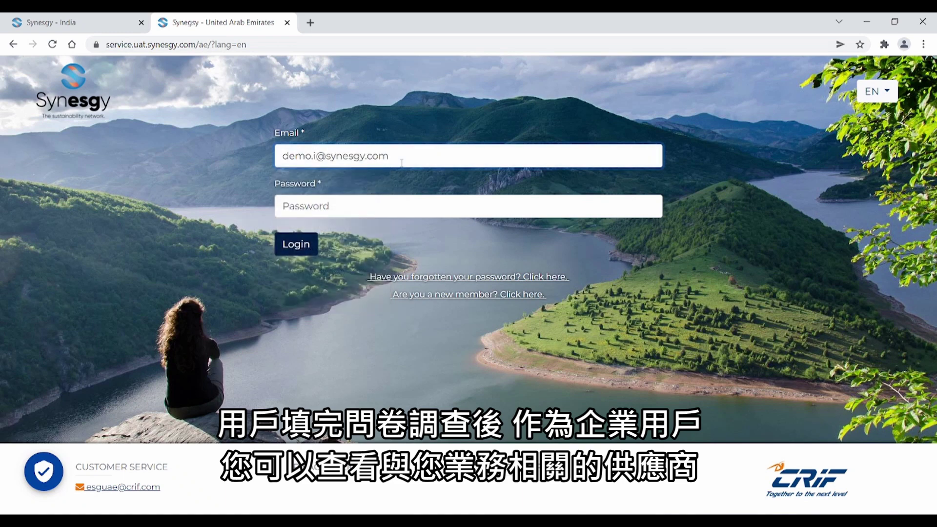
text(ae)
key(Tab)
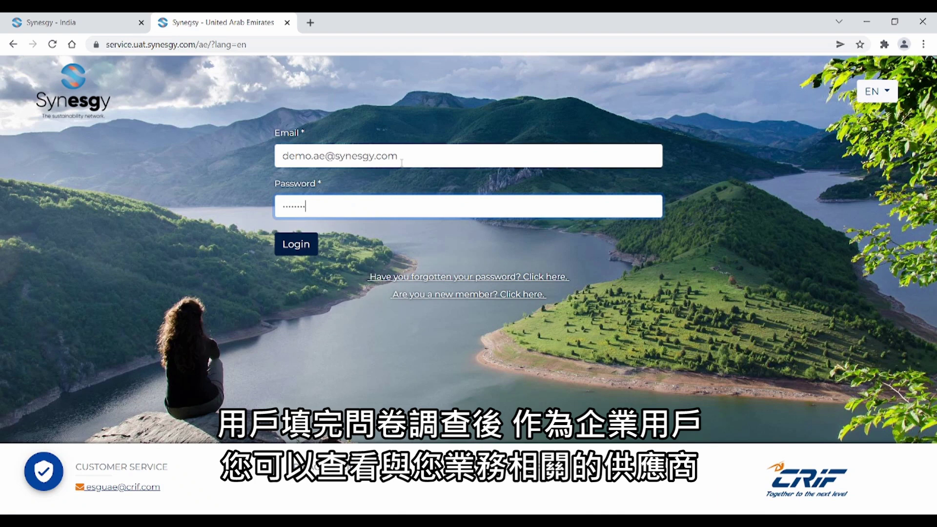
key(Return)
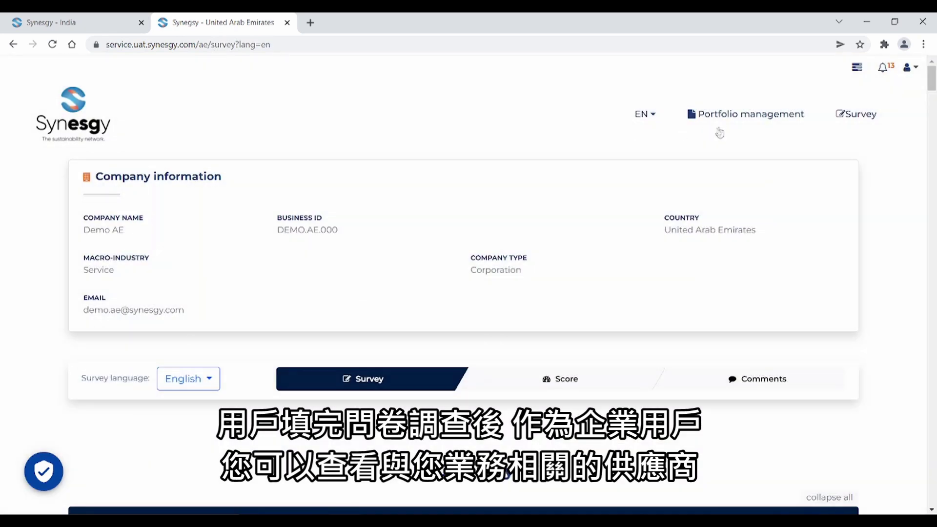
- Open the portfolio management dashboard and examine the company status and companies with survey statistics
click(723, 128)
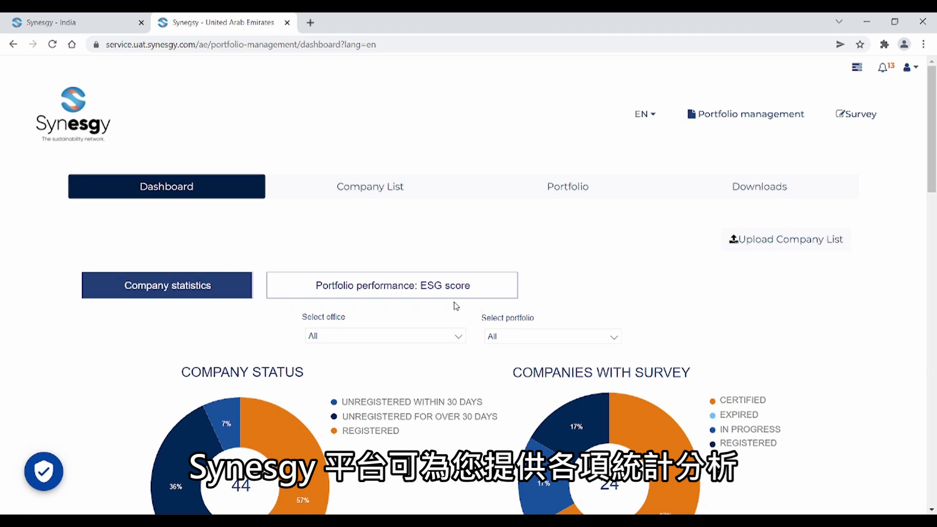
scroll(395, 392, down, 3)
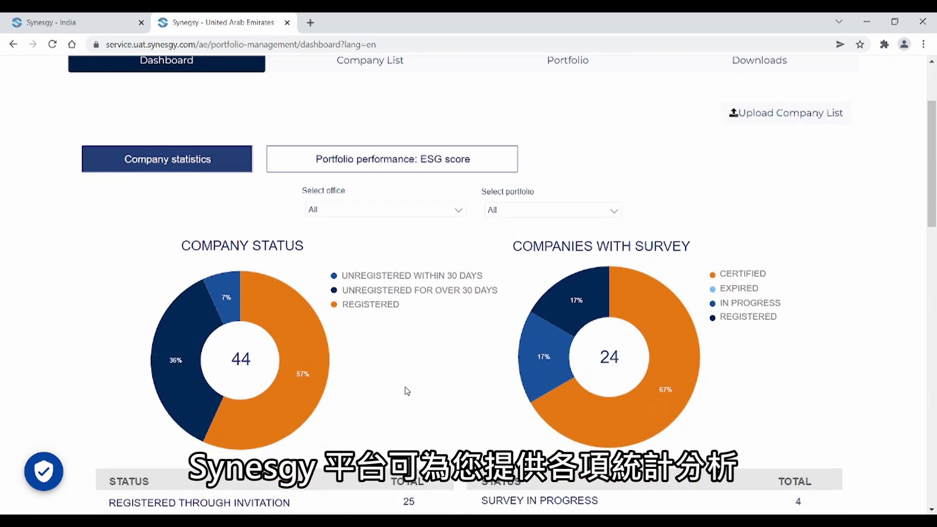
scroll(406, 391, down, 2)
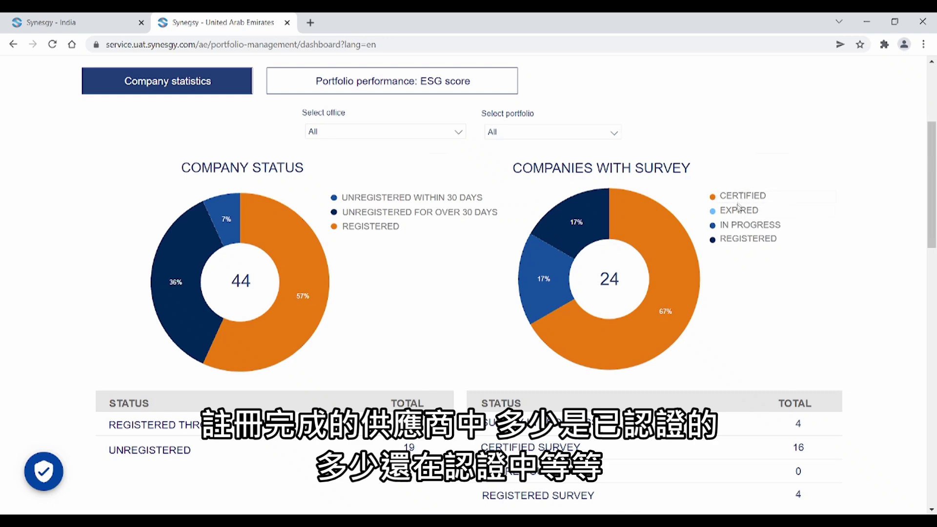
- Show the portfolio's ESG score performance and examine the overall, Business, Environmental, Social, Governance and Industry score charts
scroll(536, 224, up, 3)
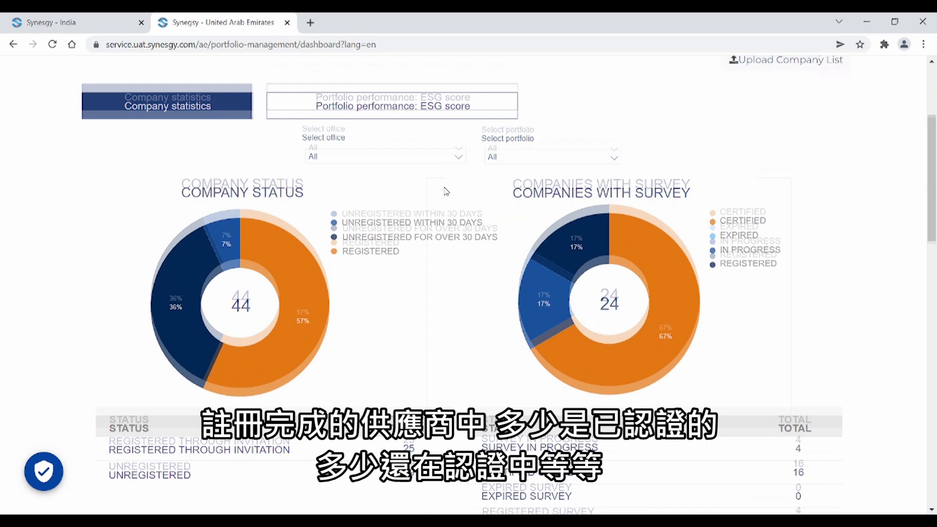
click(347, 219)
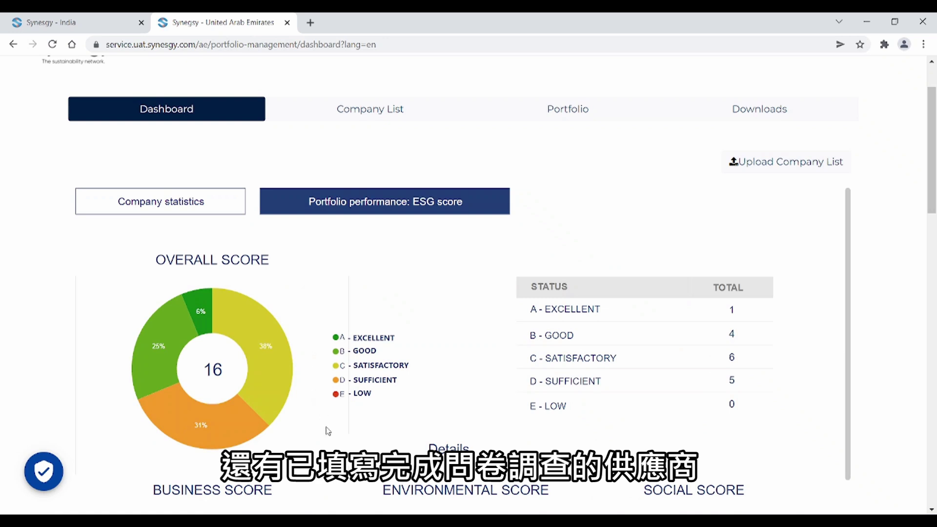
scroll(328, 431, down, 2)
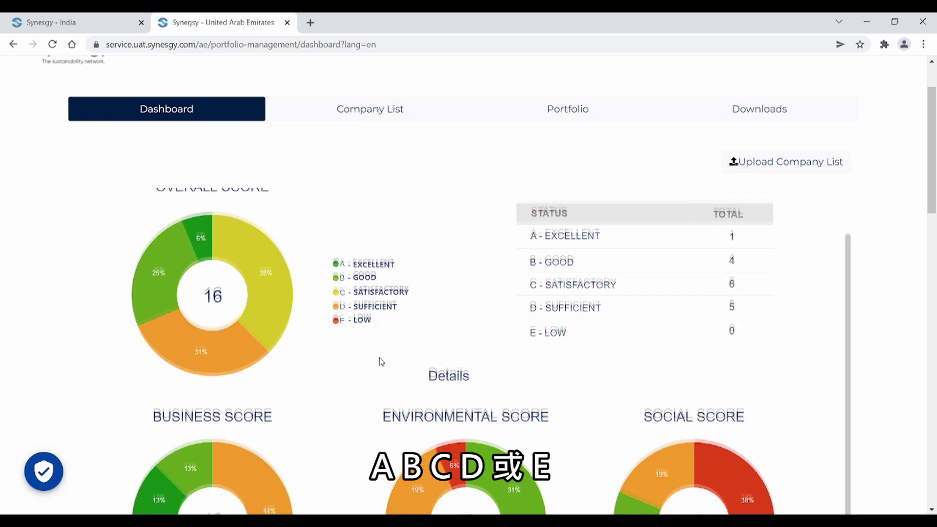
scroll(380, 361, down, 3)
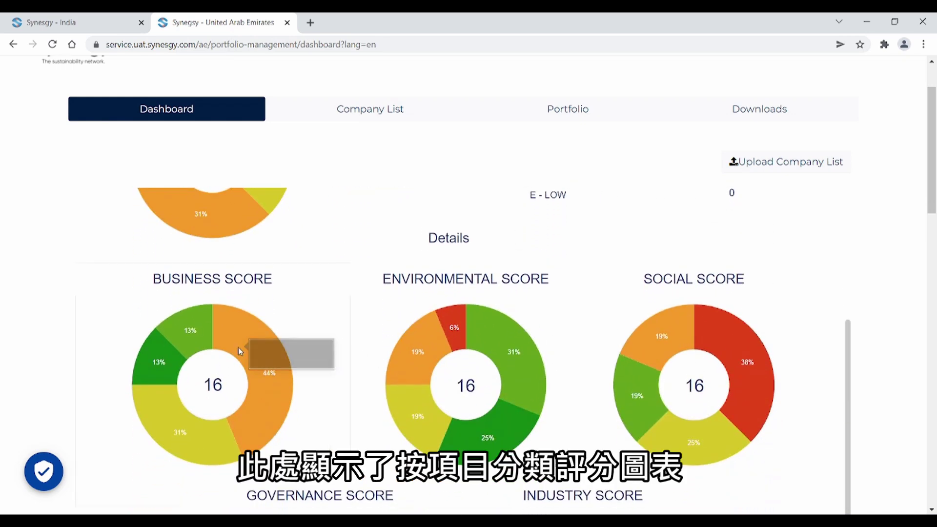
mouse_move(444, 331)
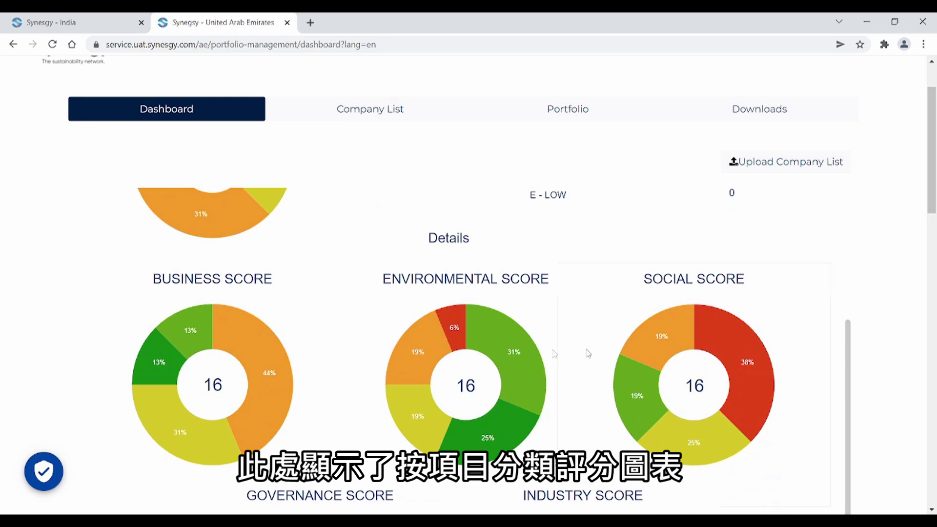
scroll(478, 365, down, 2)
scroll(478, 365, down, 2)
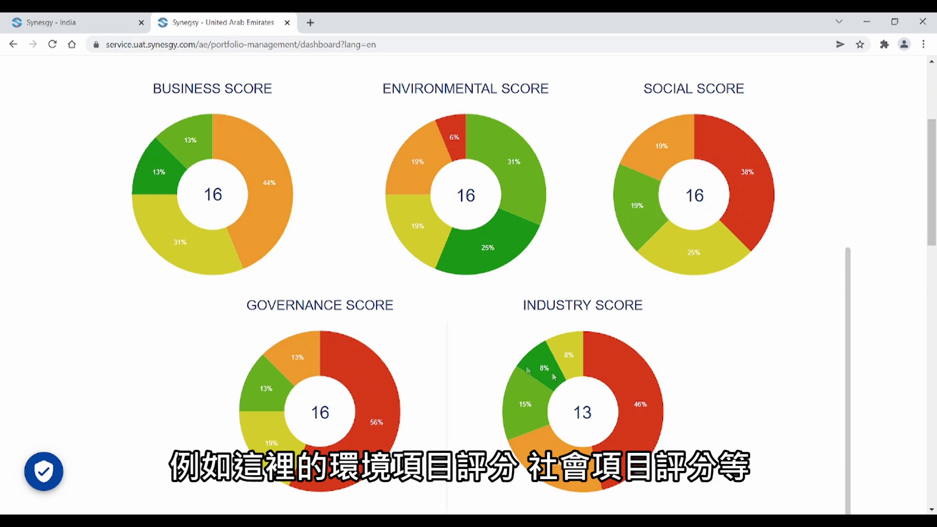
mouse_move(550, 343)
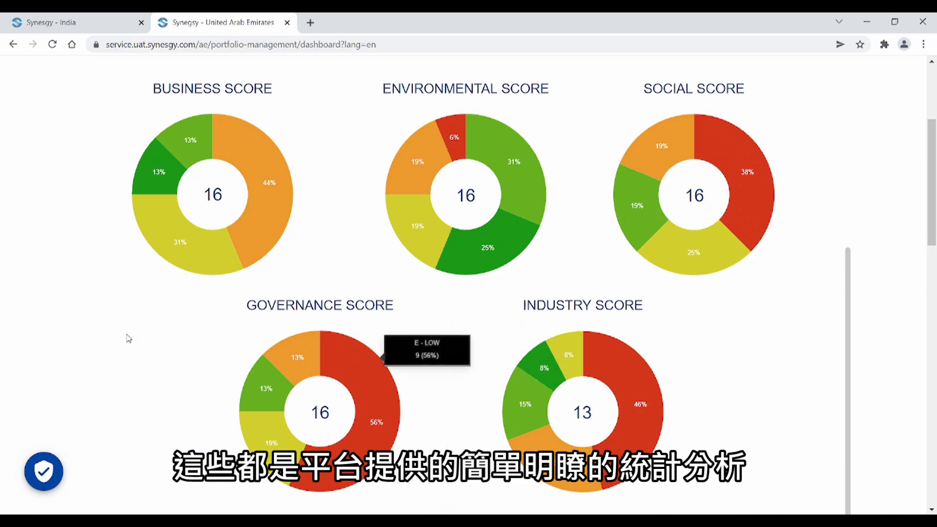
- Open the company list and filter it to companies with the status Certified
scroll(125, 335, up, 5)
scroll(127, 337, up, 3)
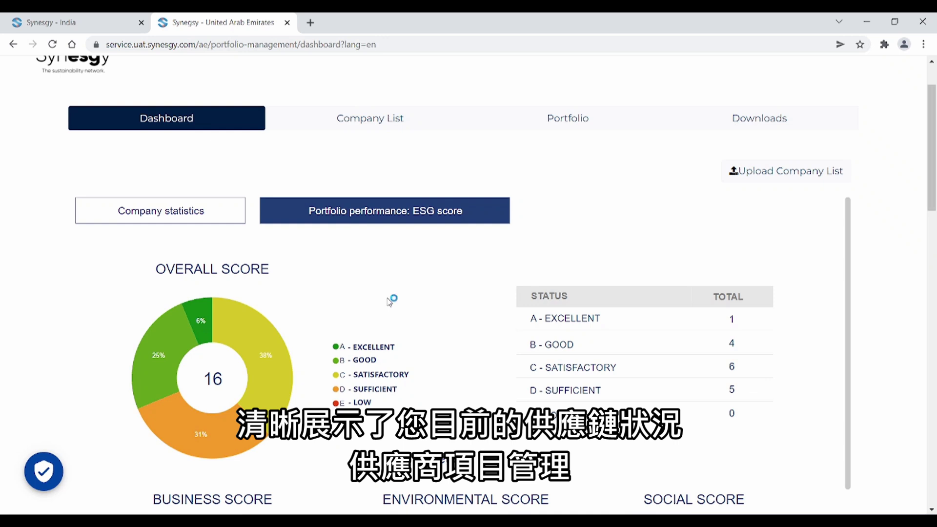
click(389, 125)
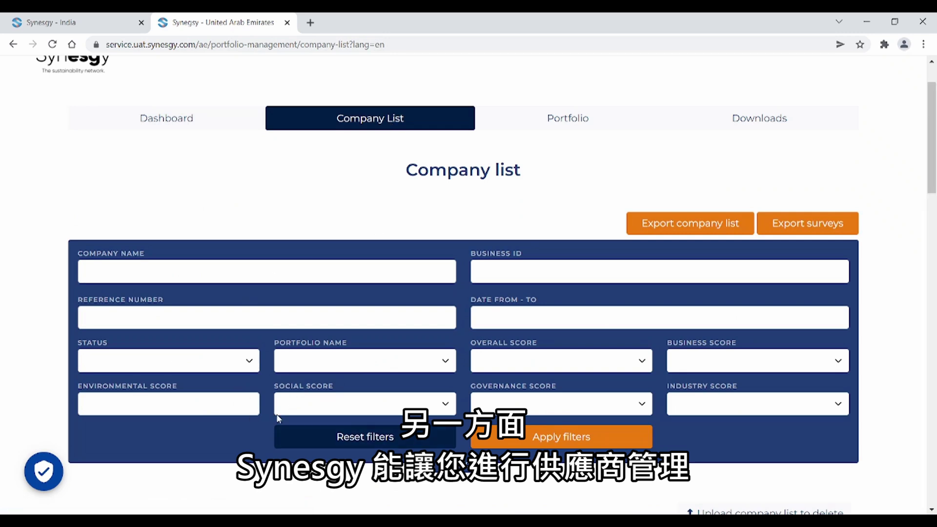
scroll(279, 419, down, 6)
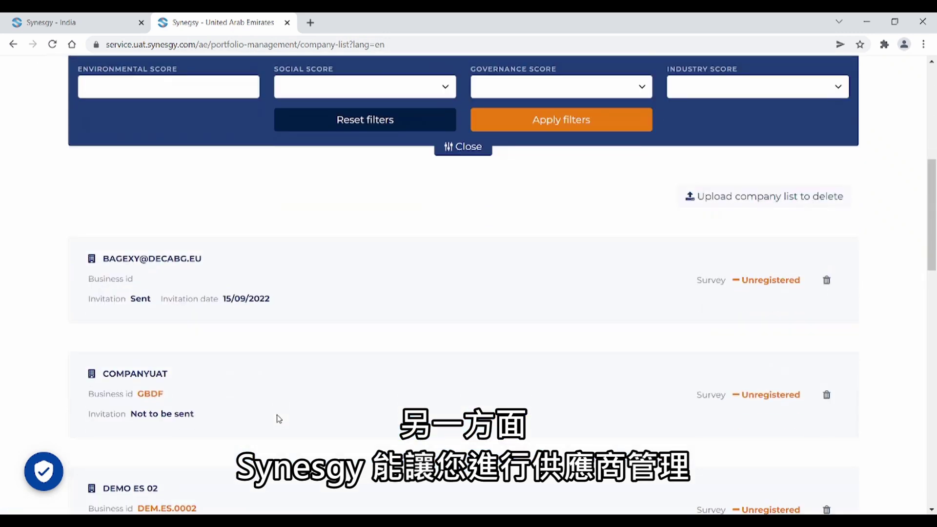
scroll(278, 418, up, 3)
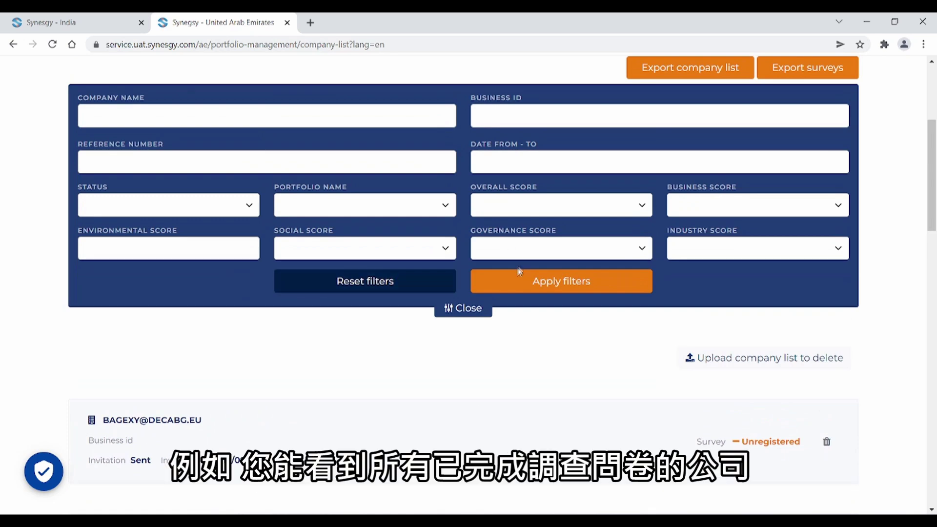
click(241, 209)
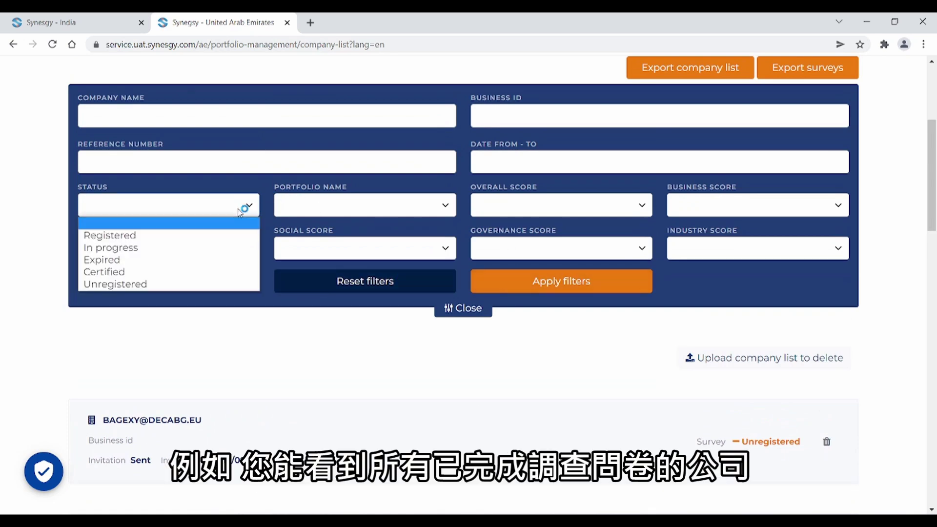
click(166, 271)
click(520, 290)
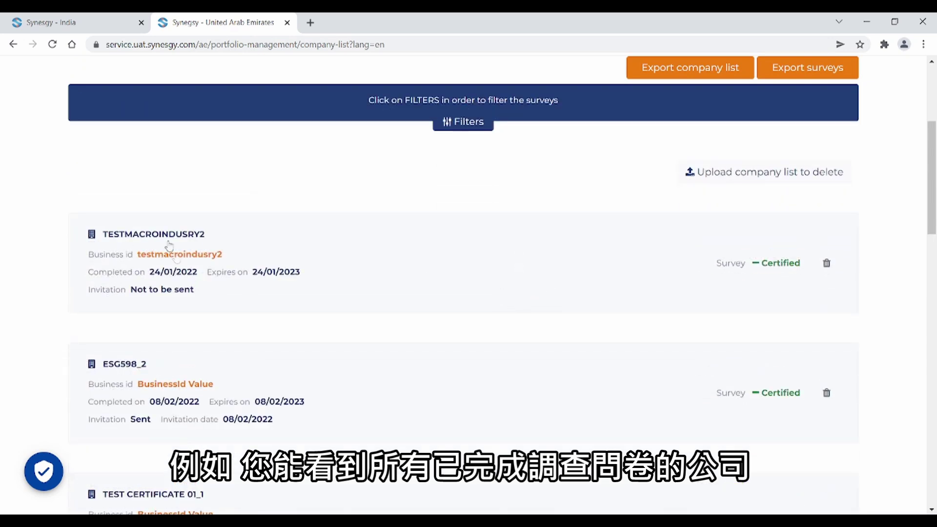
- Open the survey of the certified company testmacroindusry2 and examine its company information and Business answers
click(168, 237)
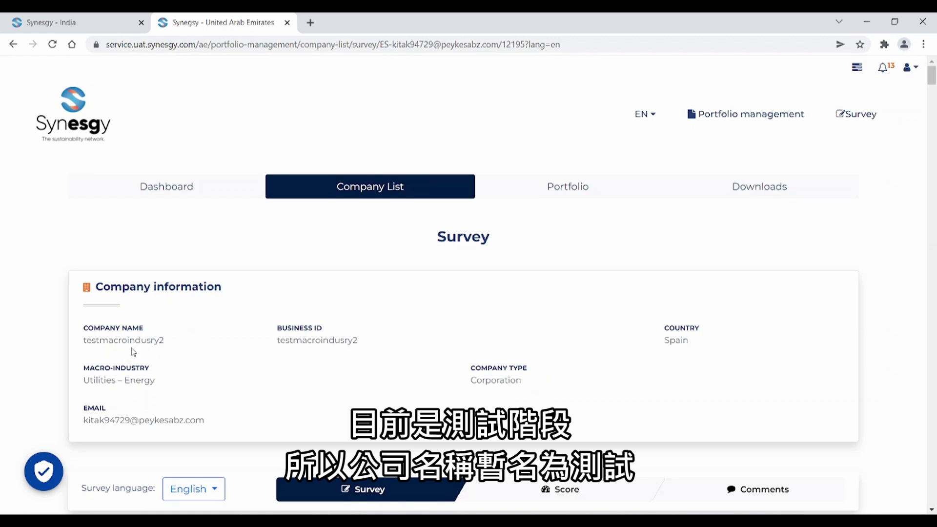
scroll(132, 352, down, 3)
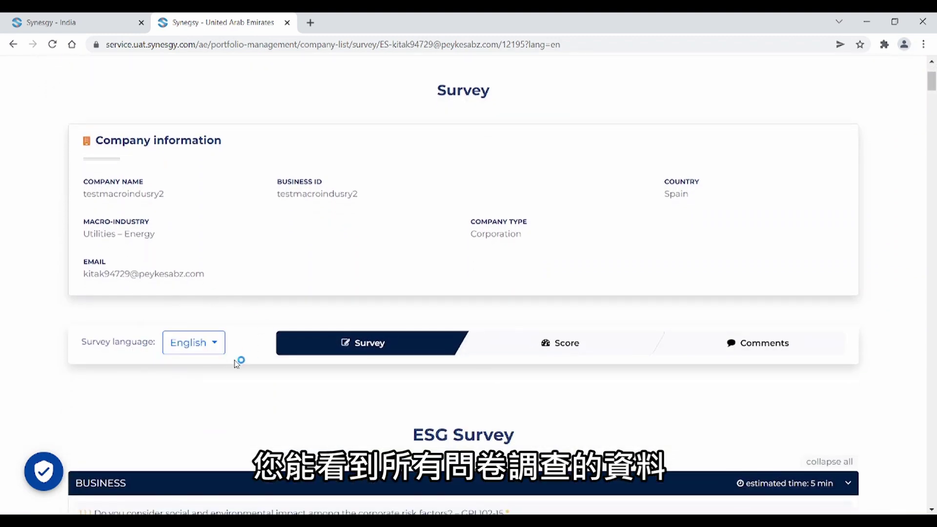
scroll(281, 406, down, 5)
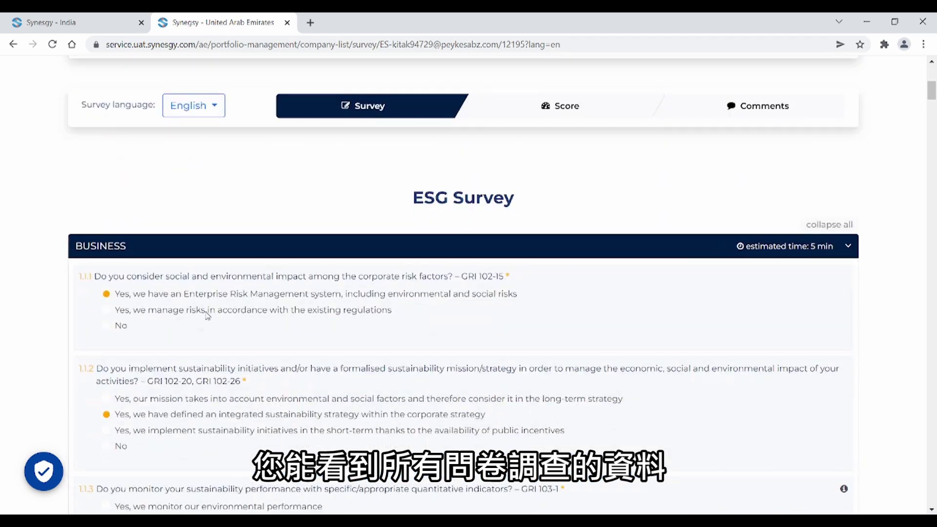
- Examine the survey's remaining Business answers and the first Environmental – Water, Energy and Waste answers, and return to the company list
scroll(208, 383, down, 5)
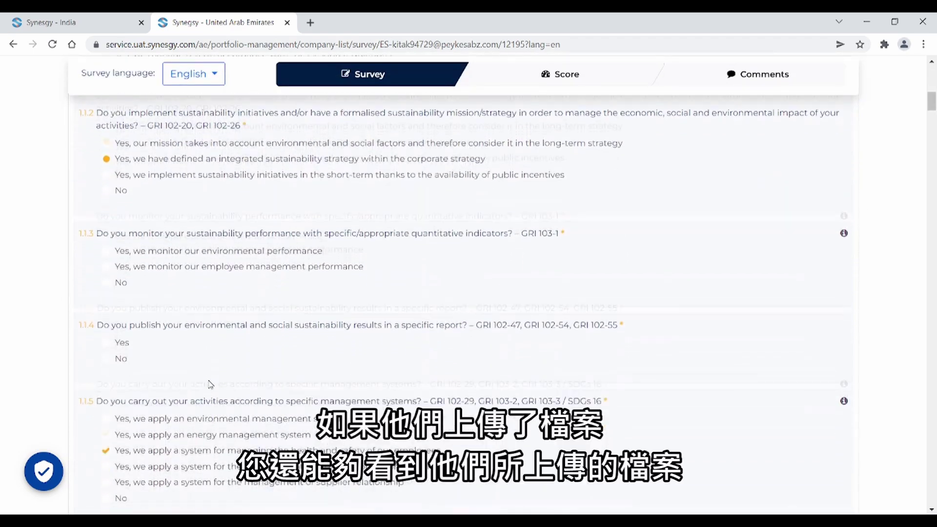
scroll(210, 384, down, 7)
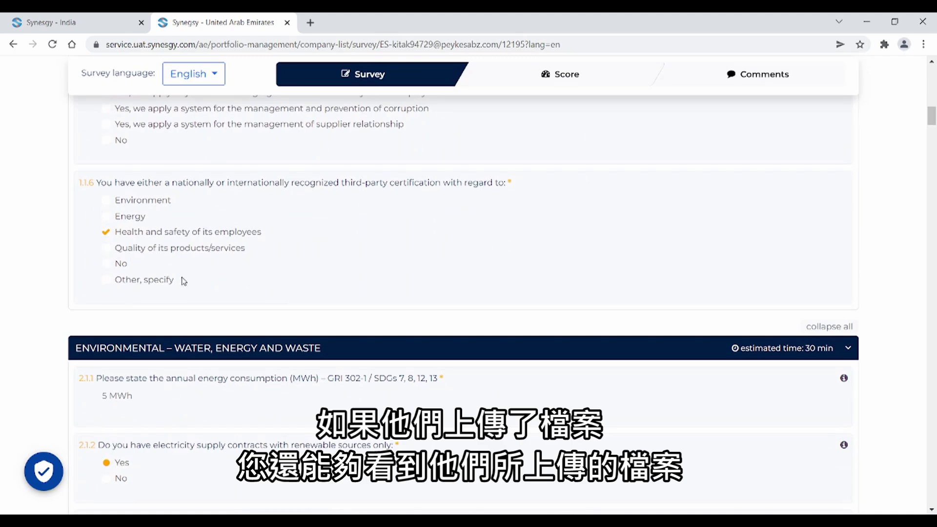
scroll(183, 281, down, 4)
scroll(184, 281, up, 20)
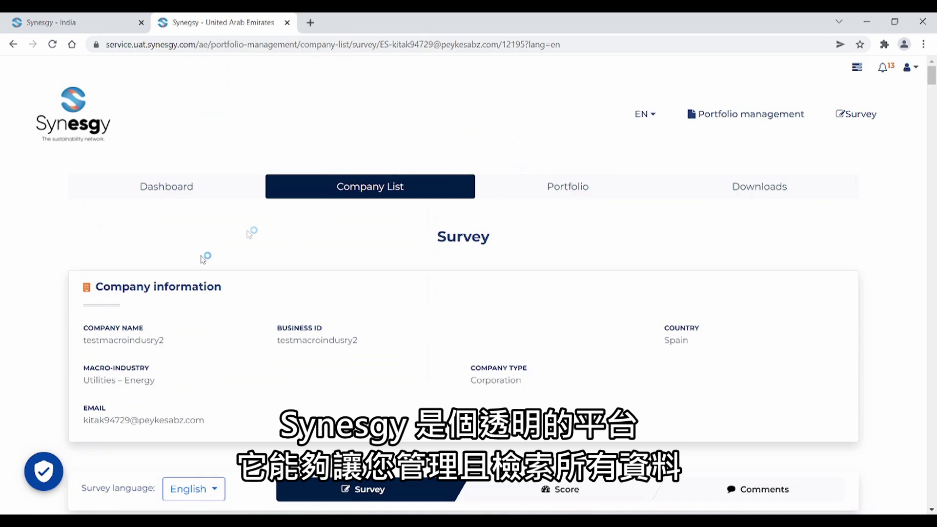
click(12, 45)
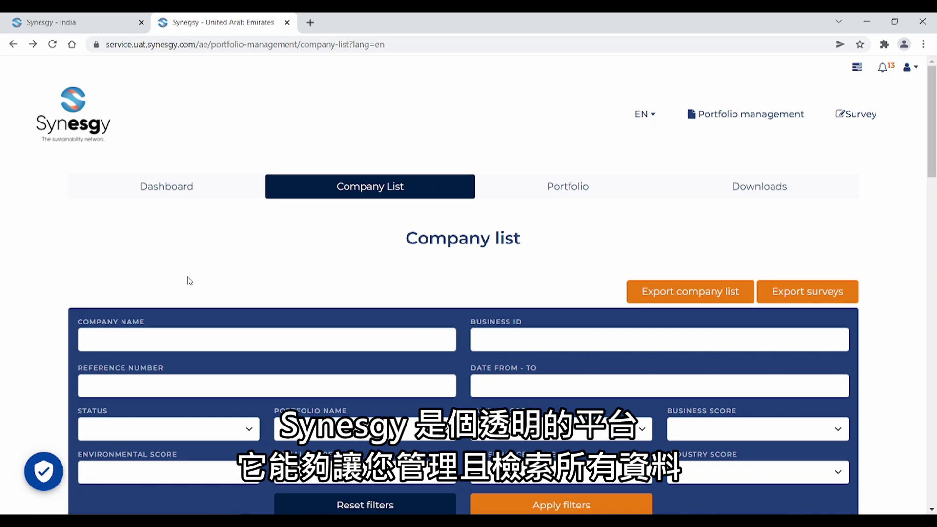
- Export the surveys from the company list and download the Portfolio Details file requested on 20/09/2022 10:21
click(794, 293)
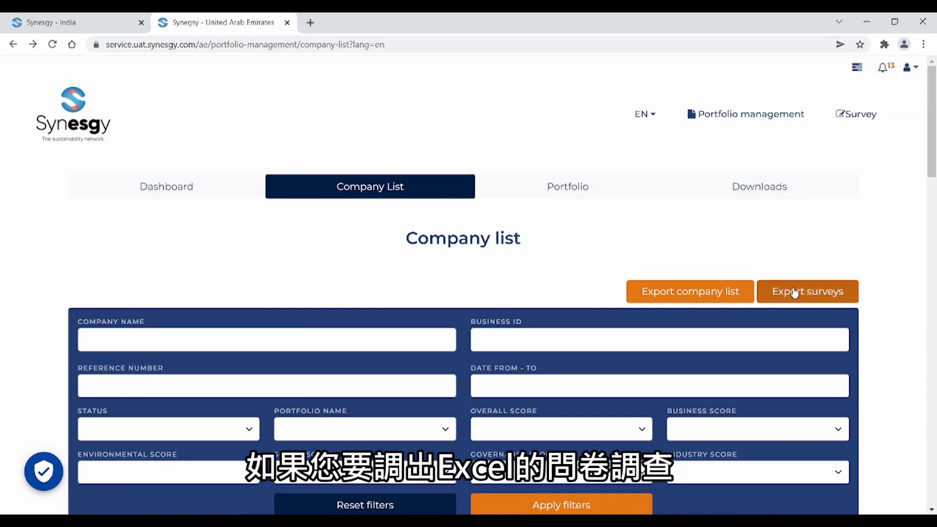
click(768, 188)
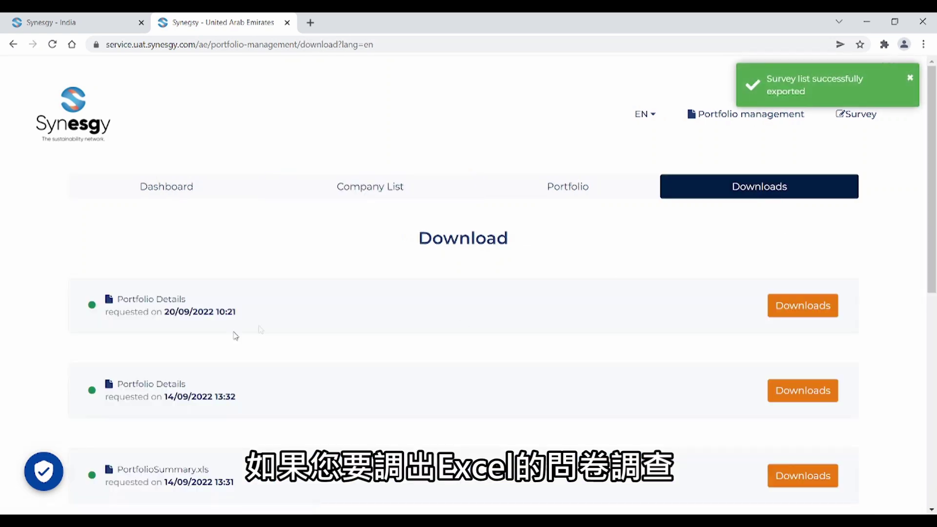
click(823, 303)
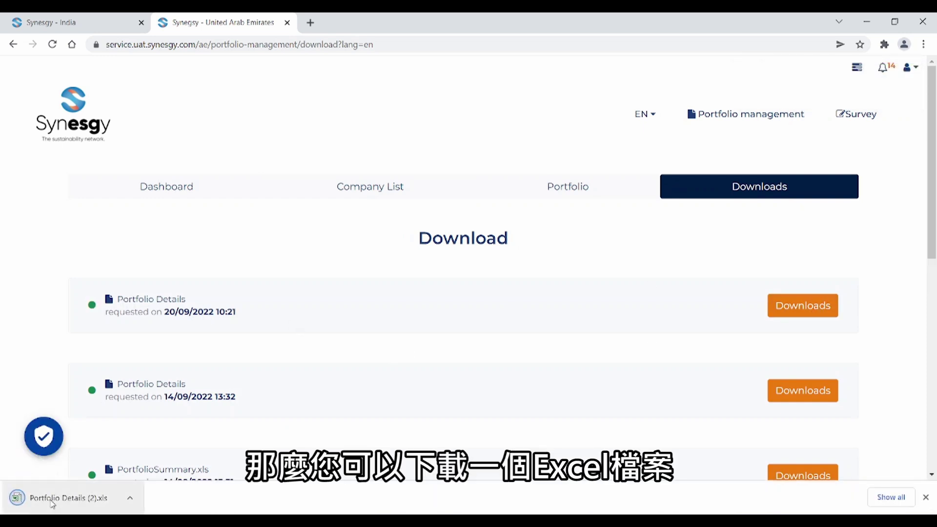
- Open the downloaded Portfolio Details (2).xls in Excel and examine the companies' details, scores and survey answers on the ESG Survey sheet
click(53, 503)
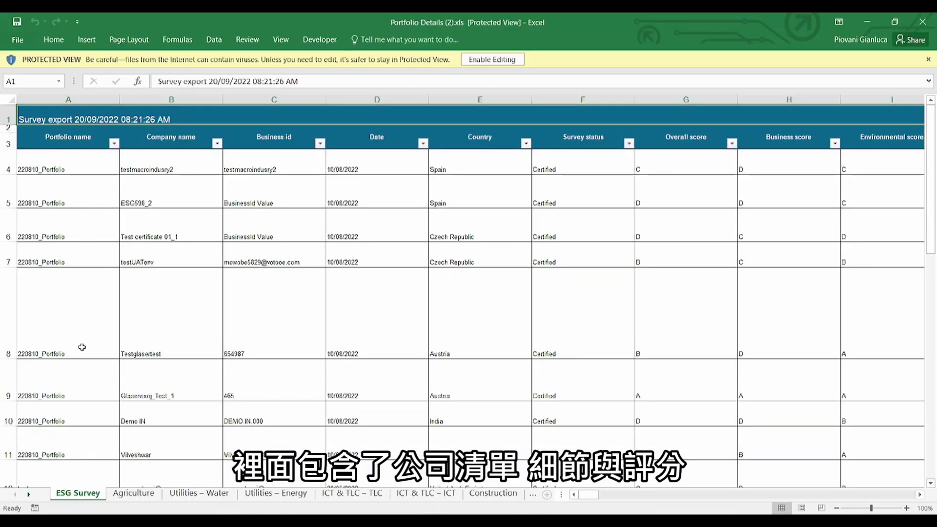
scroll(166, 300, right, 2)
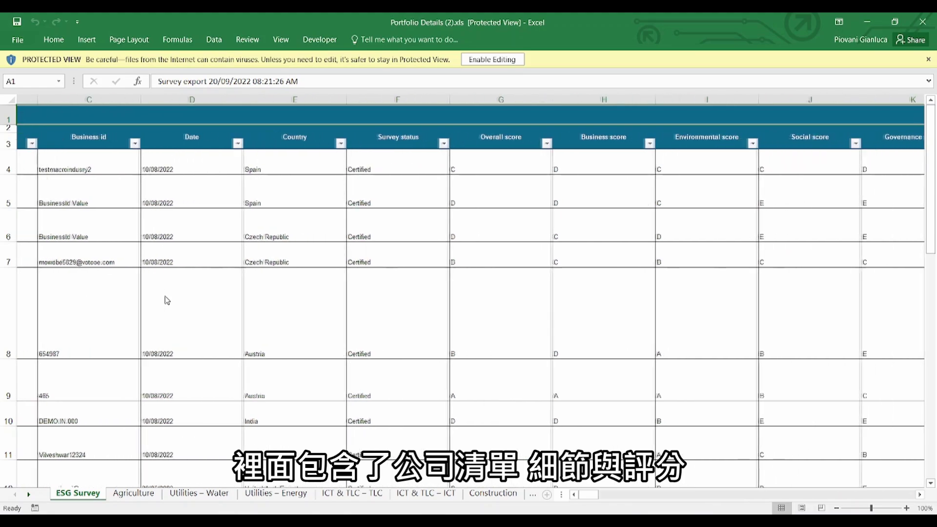
scroll(167, 300, right, 2)
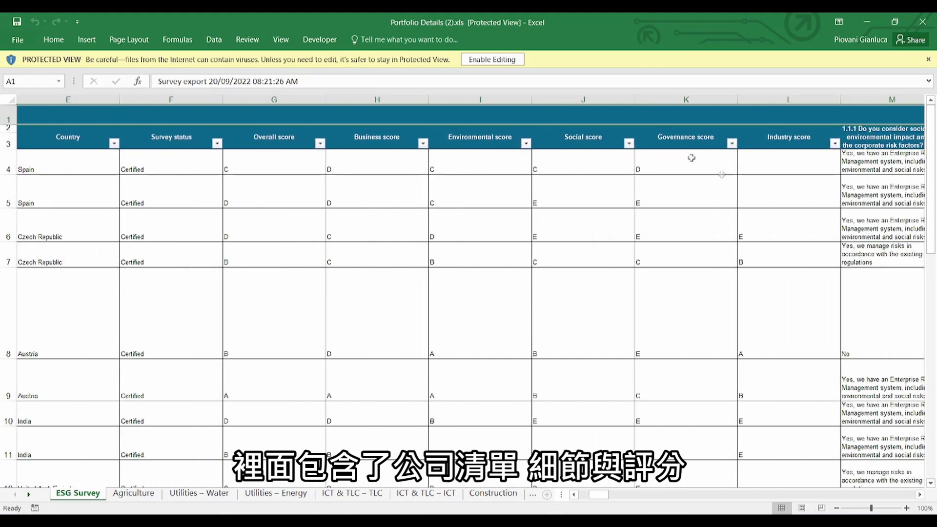
scroll(680, 286, right, 4)
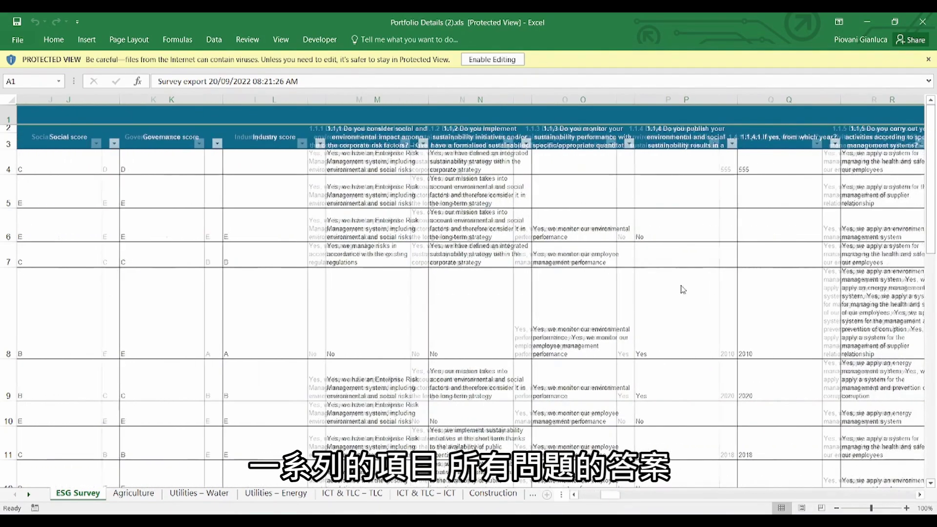
scroll(683, 289, right, 2)
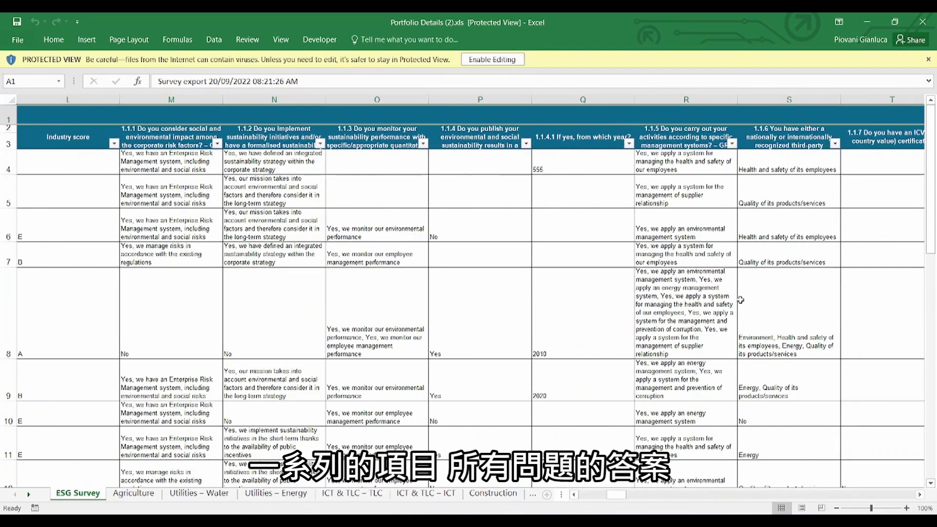